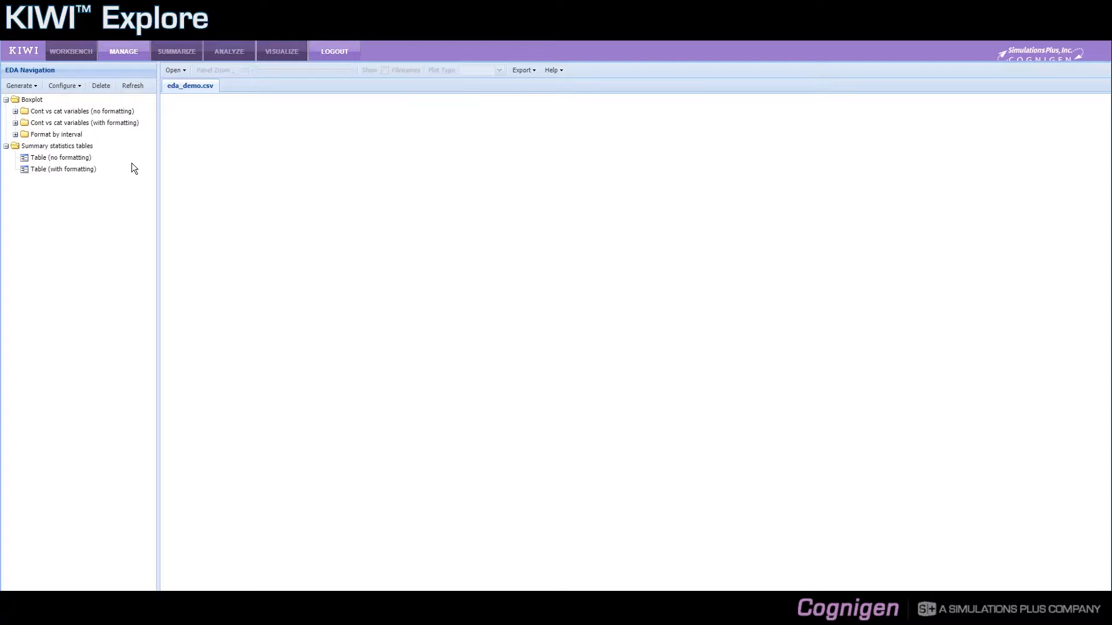
Open the format collection "Format w/ categorized CrCL" for editing through the Format Collection Manager.
left_click(79, 86)
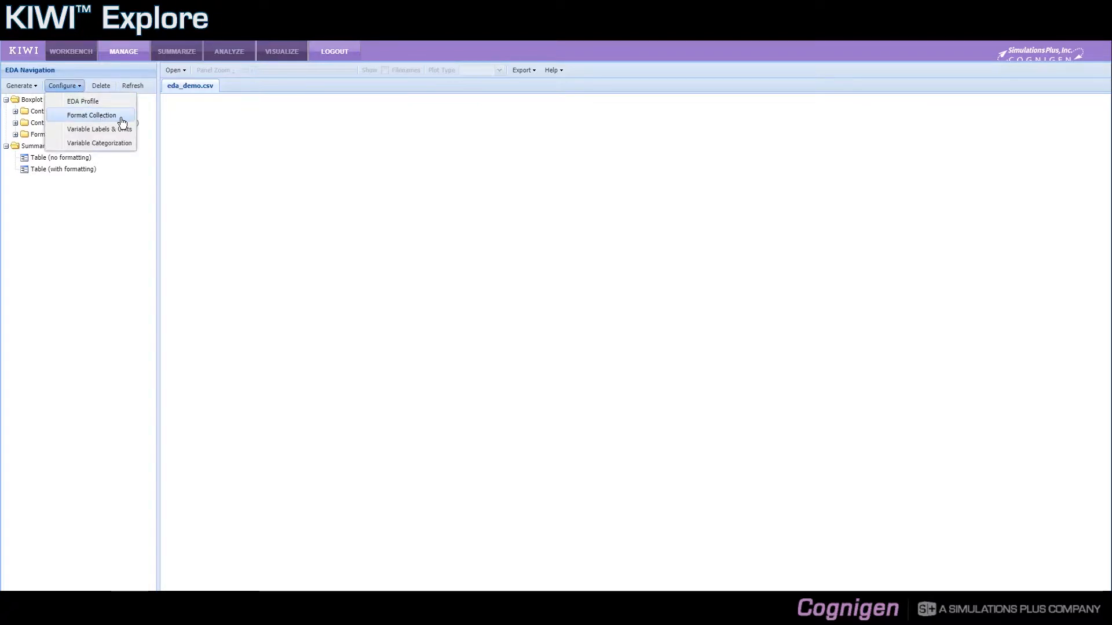
left_click(321, 155)
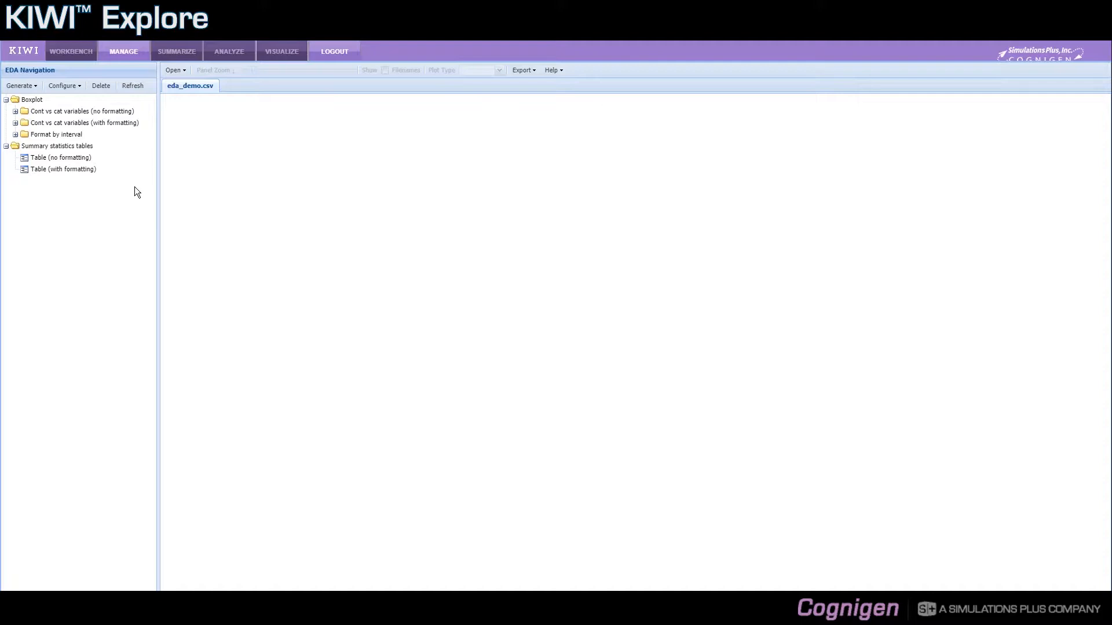
left_click(81, 93)
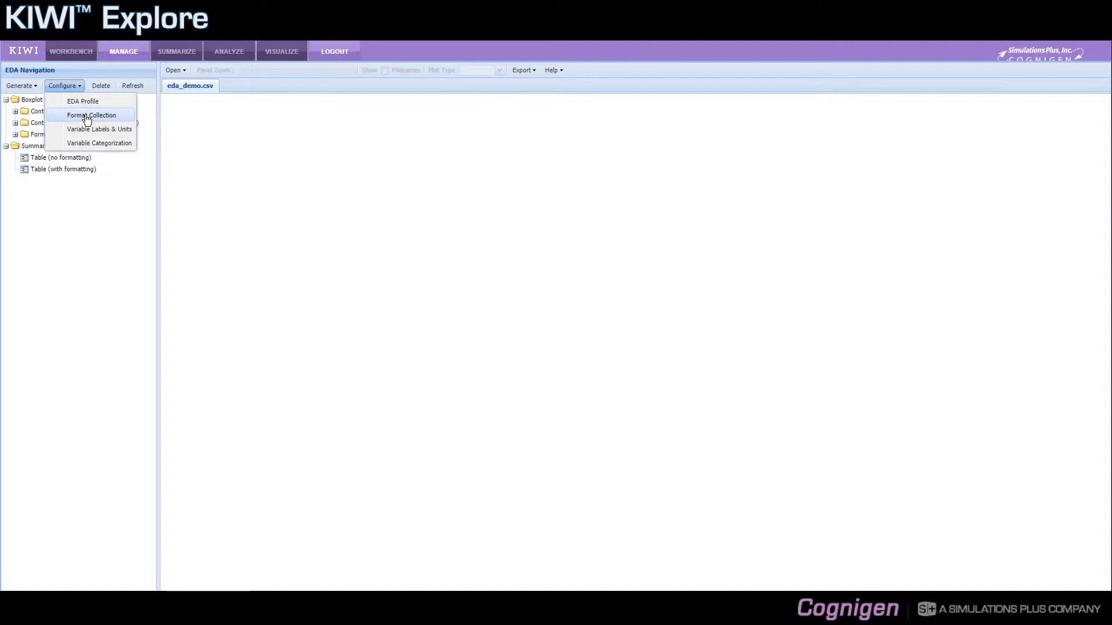
left_click(87, 118)
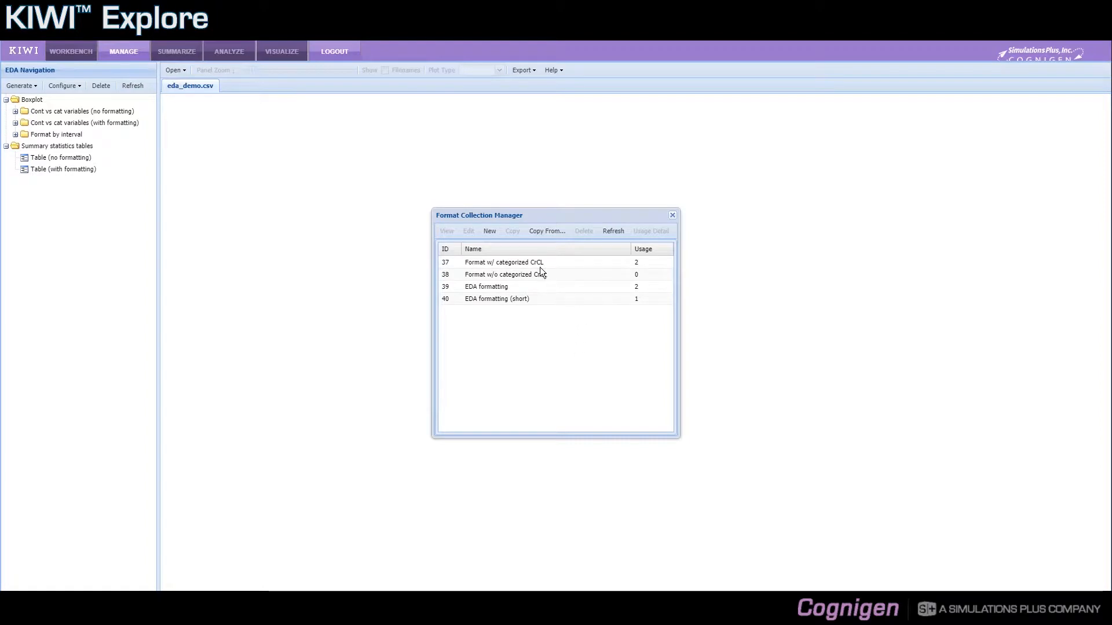
left_click(502, 263)
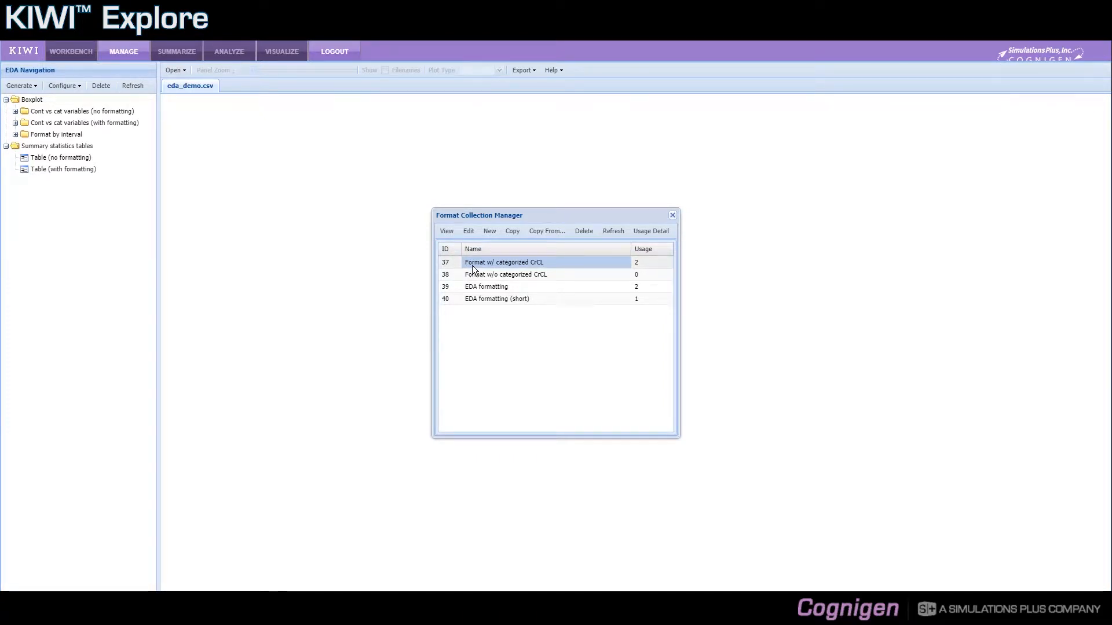
left_click(468, 234)
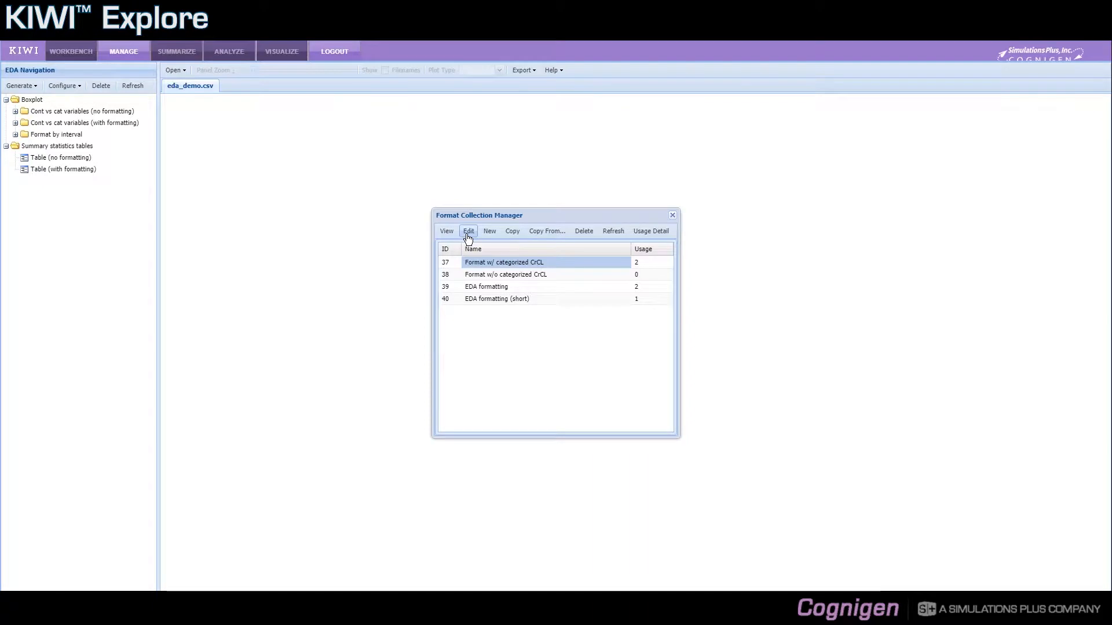
left_click(468, 234)
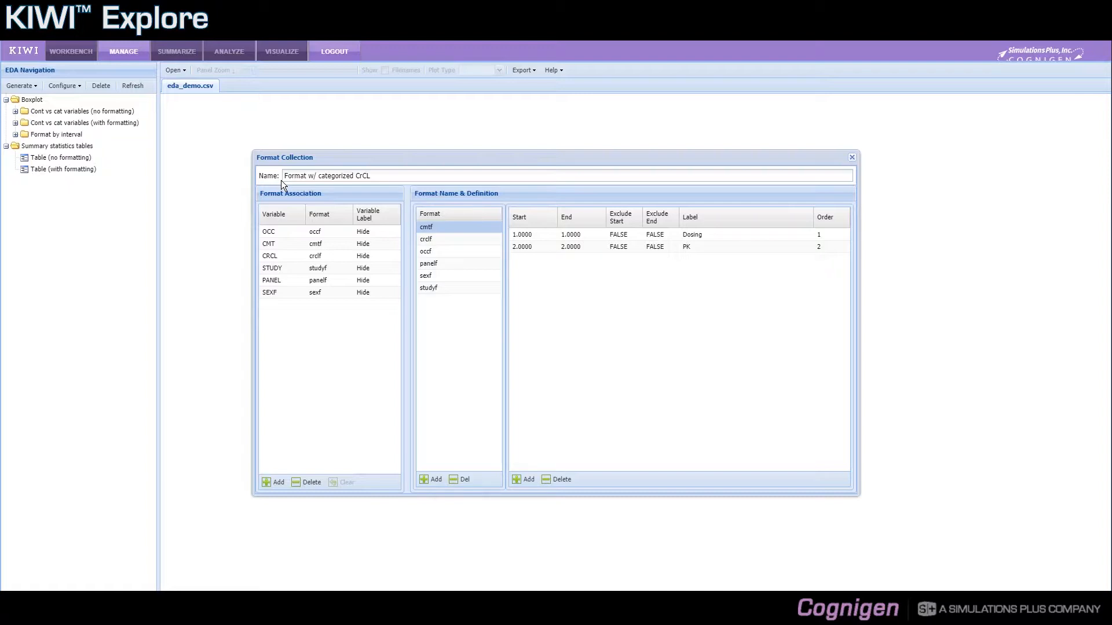
left_click(389, 175)
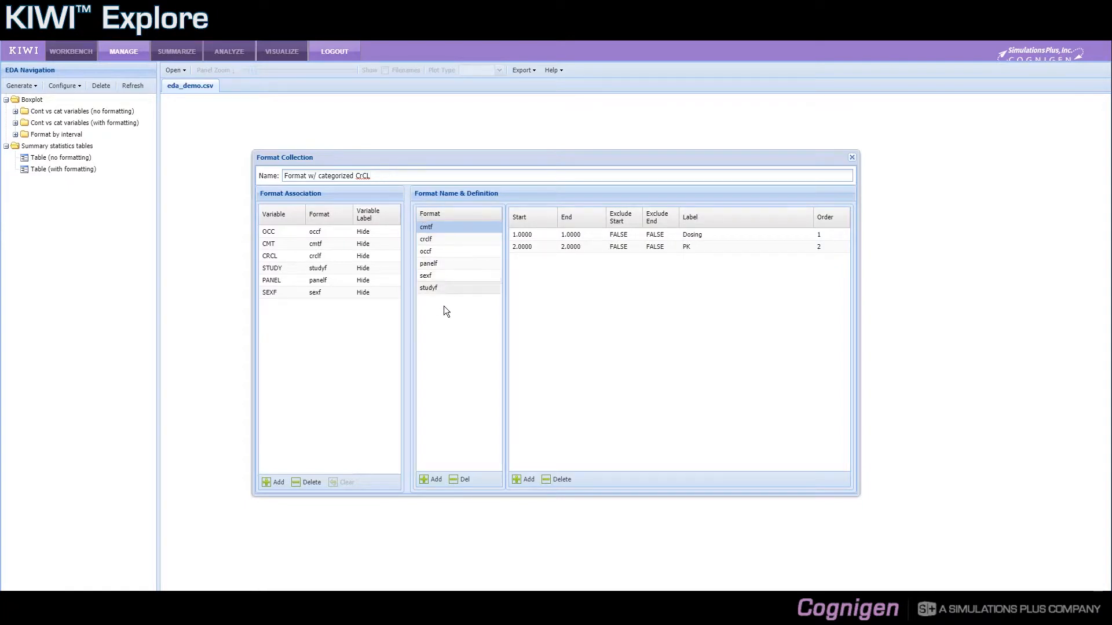
Add a format named "new" to the collection and delete it again.
left_click(436, 480)
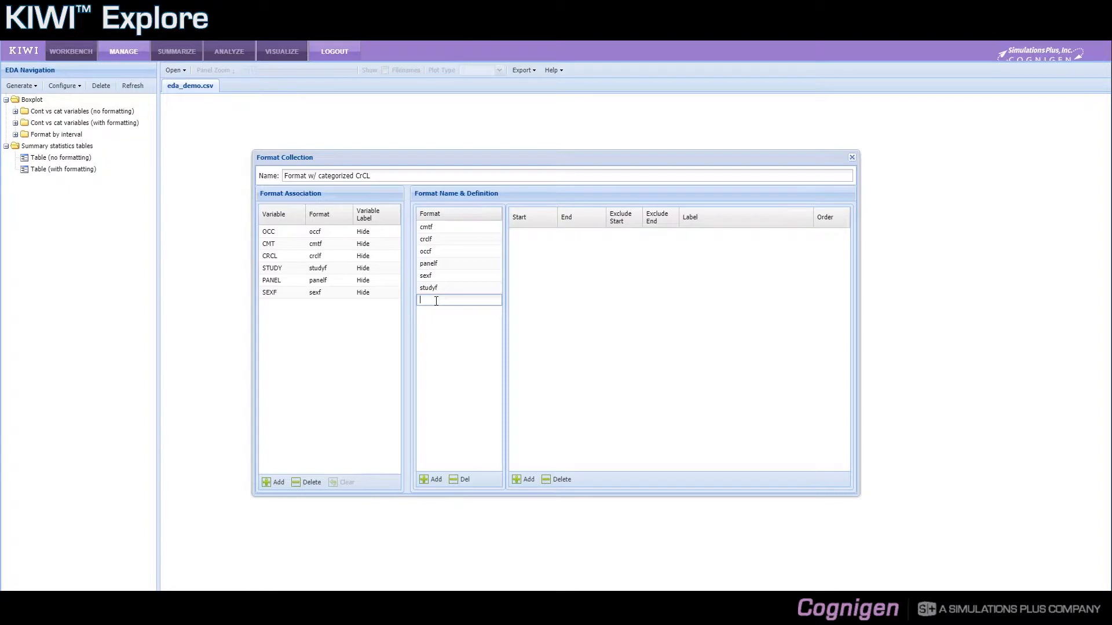
type("new")
key("Return")
left_click(460, 481)
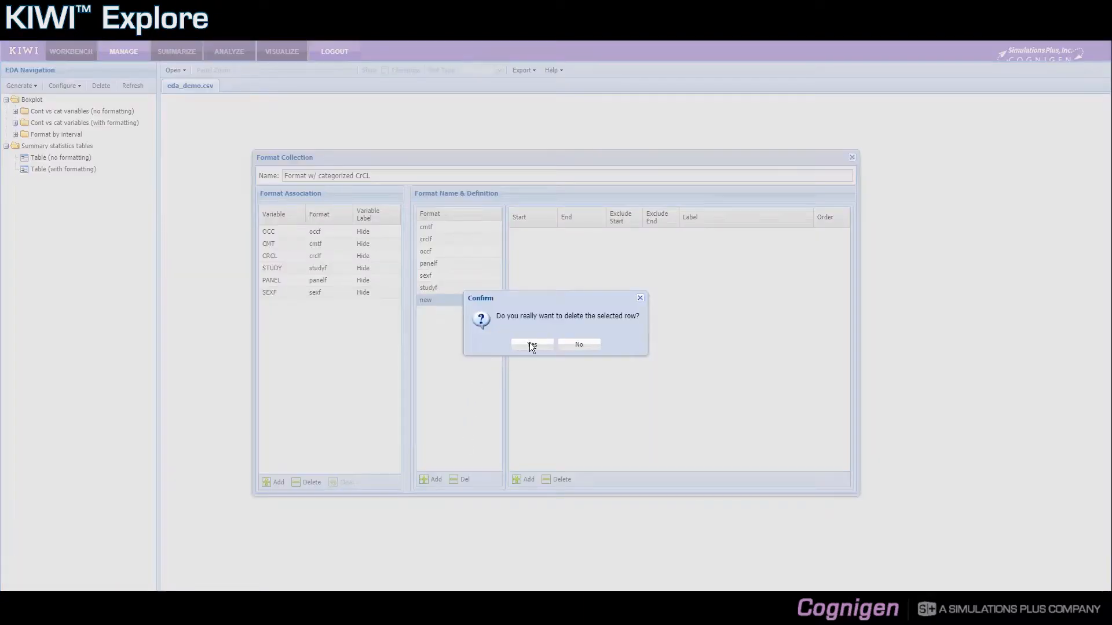
left_click(532, 345)
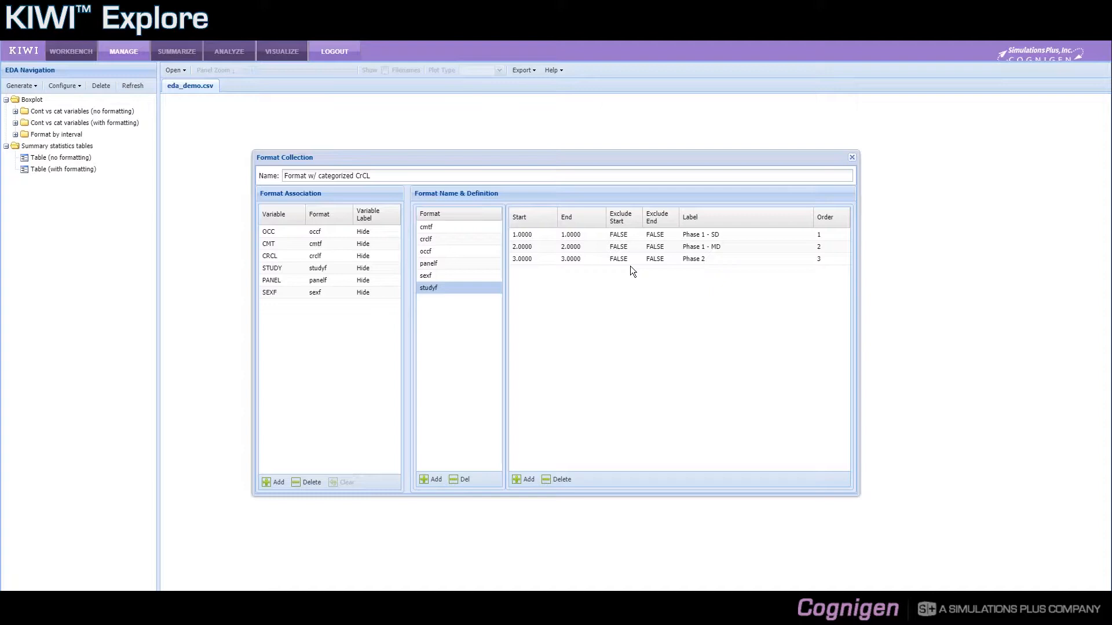
Examine the range and label definitions of the crclf format.
double_click(469, 240)
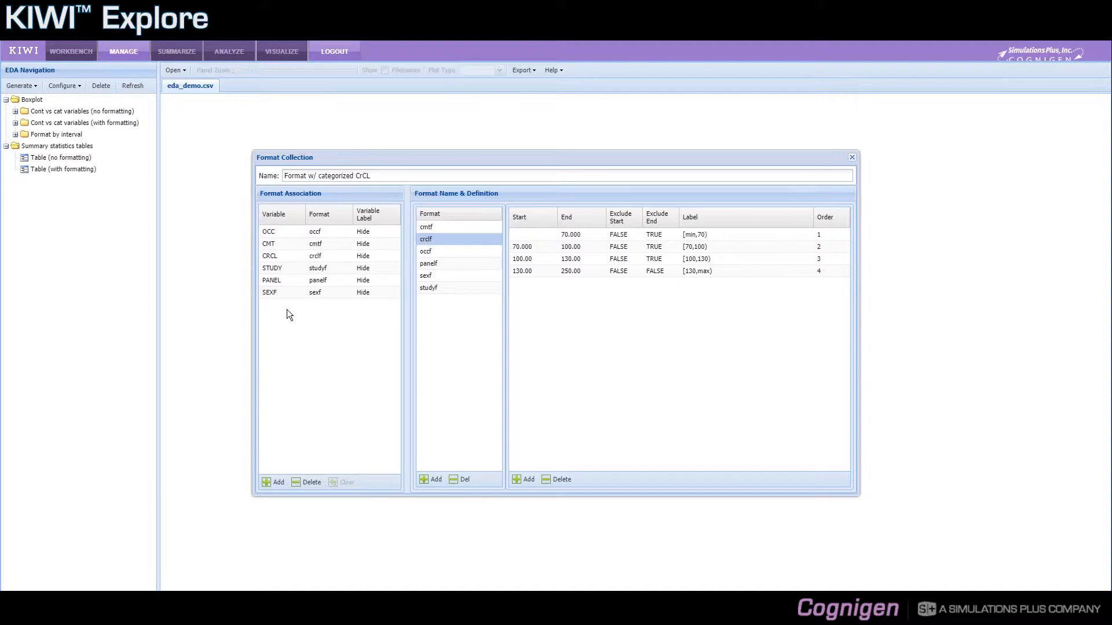
Add a format association row for the DOSE variable.
left_click(278, 484)
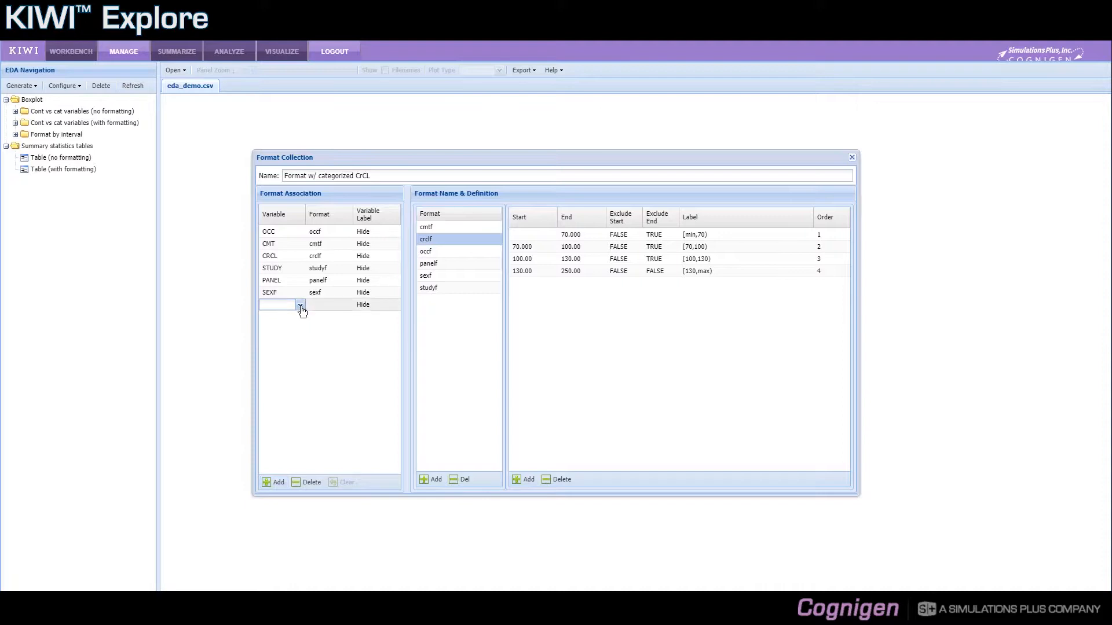
left_click(301, 306)
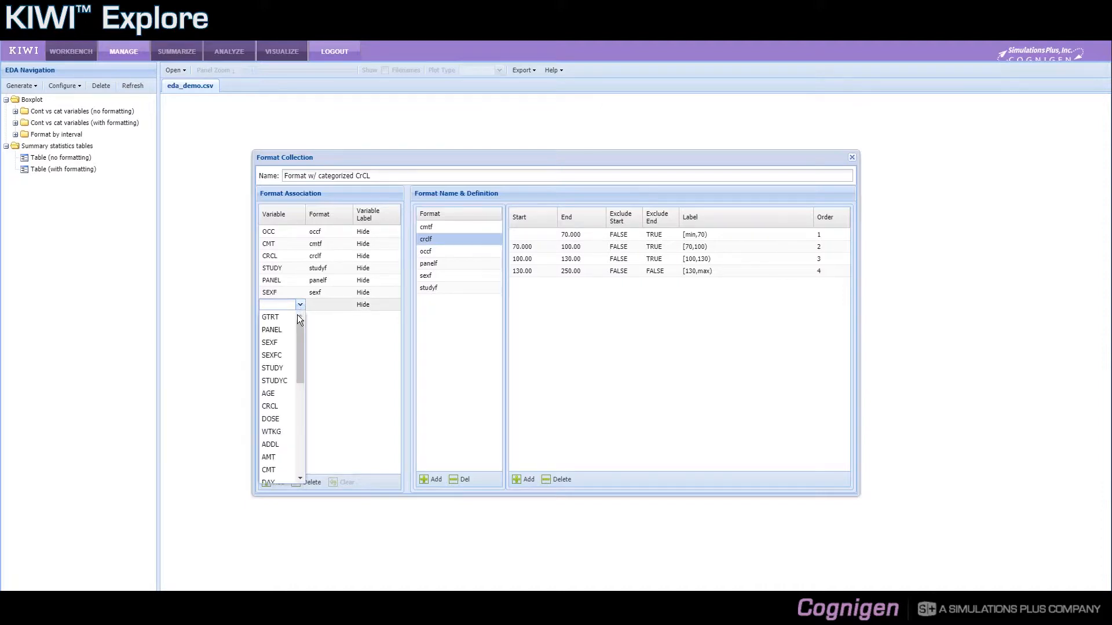
left_click(272, 394)
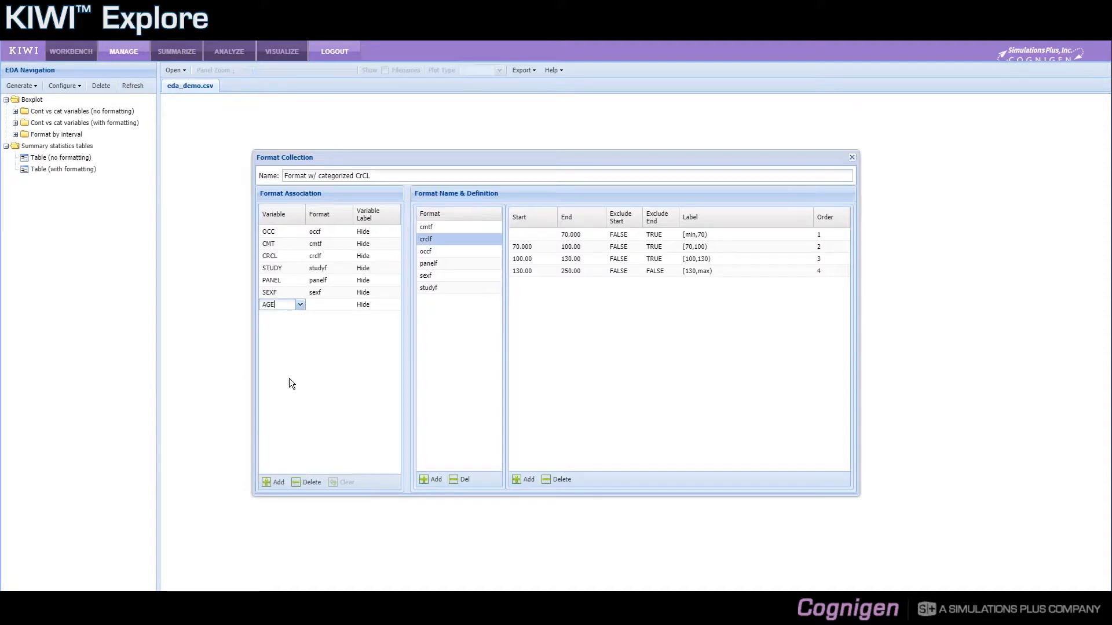
left_click(300, 304)
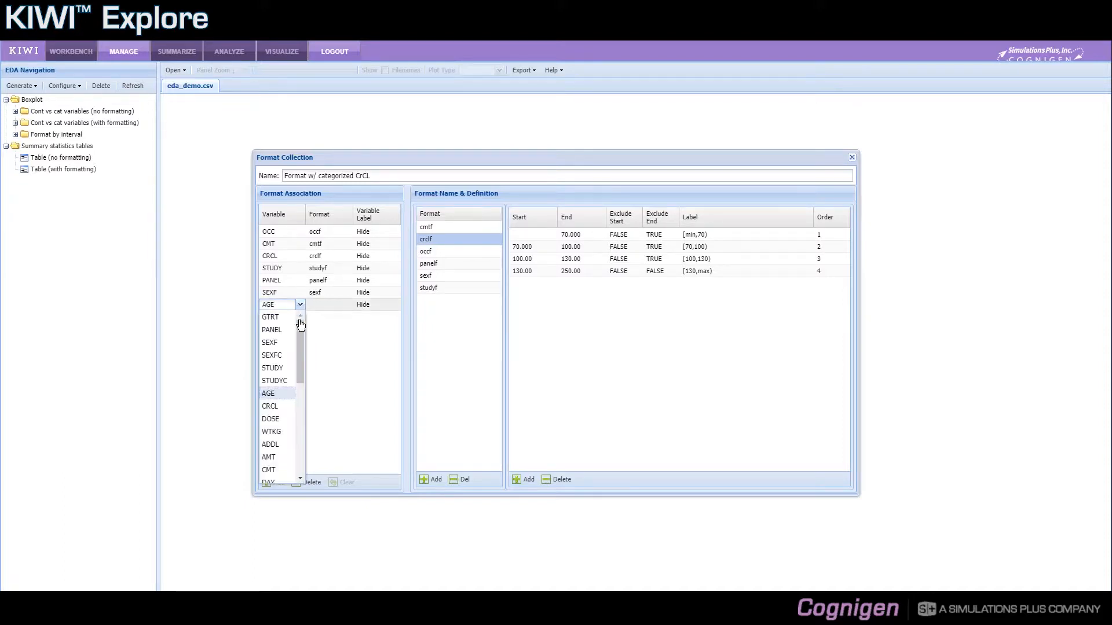
left_click(277, 420)
left_click(334, 336)
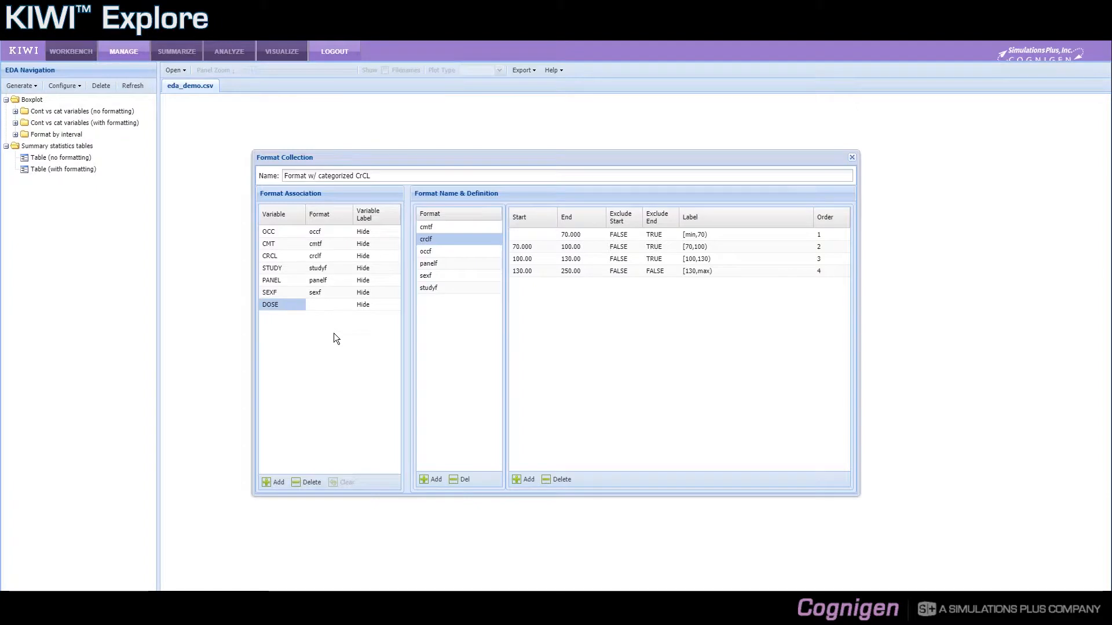
Assign the cmtf format to the DOSE variable.
left_click(324, 304)
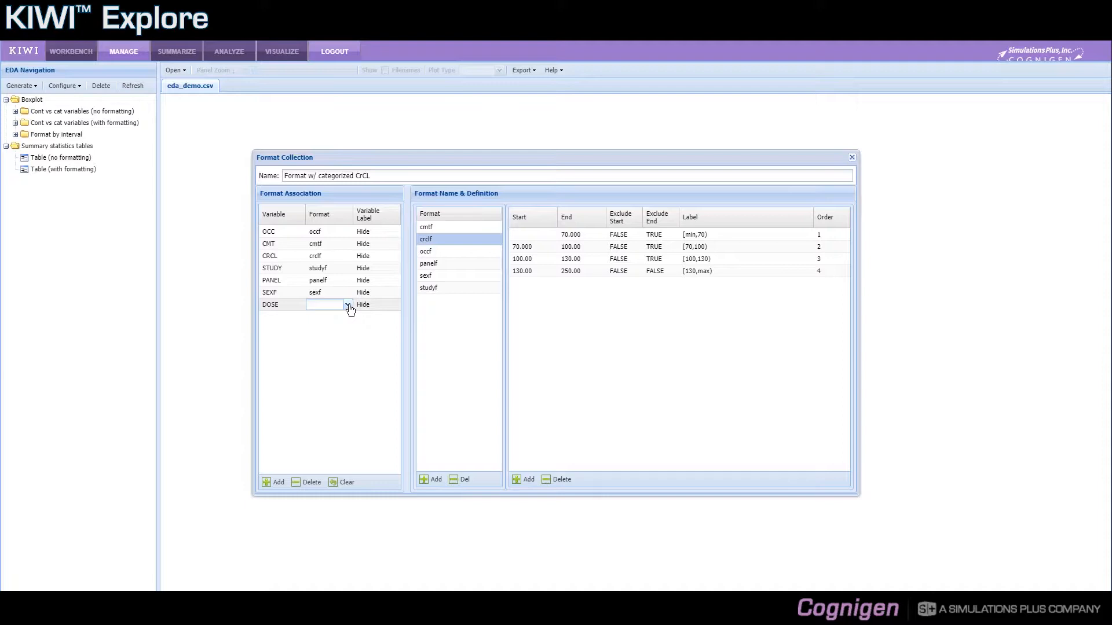
left_click(348, 305)
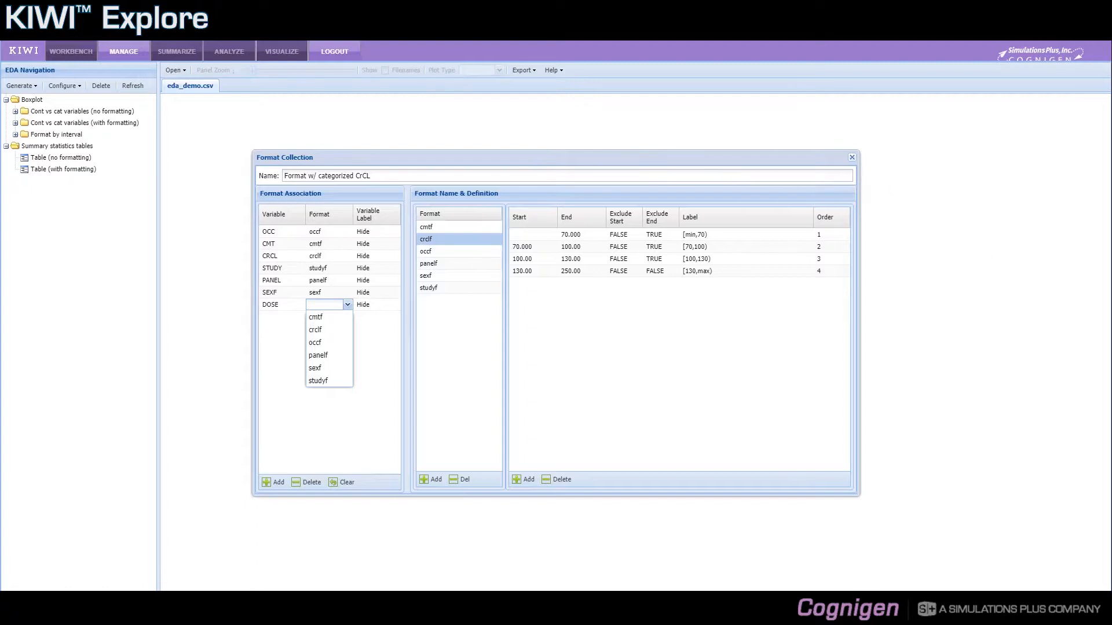
left_click(316, 317)
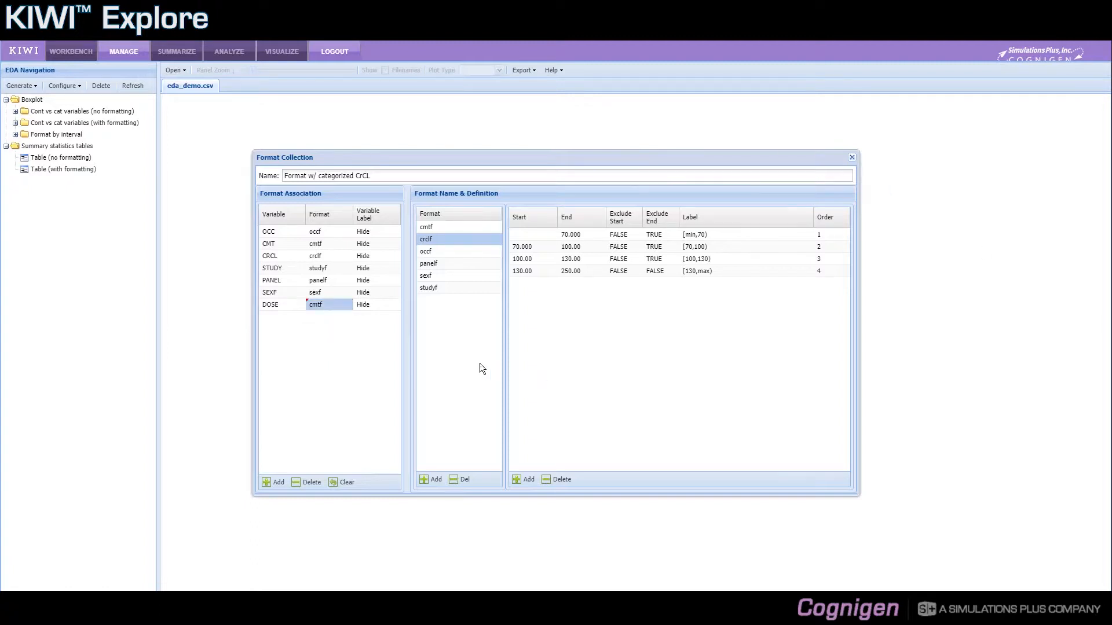
key("Tab")
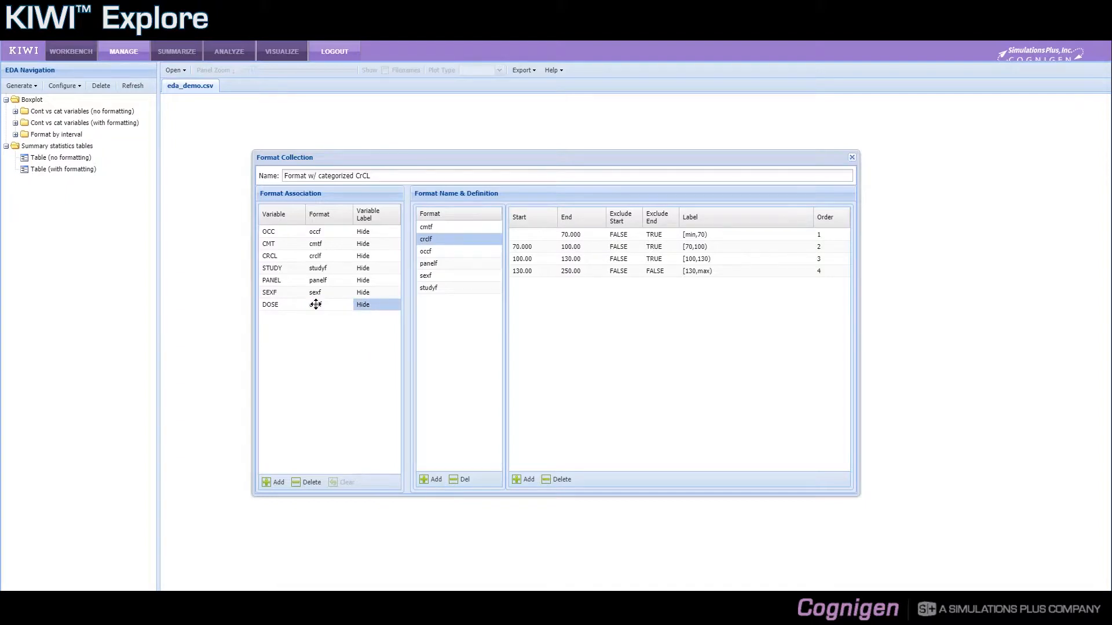
Delete the DOSE row from the format associations.
left_click(325, 304)
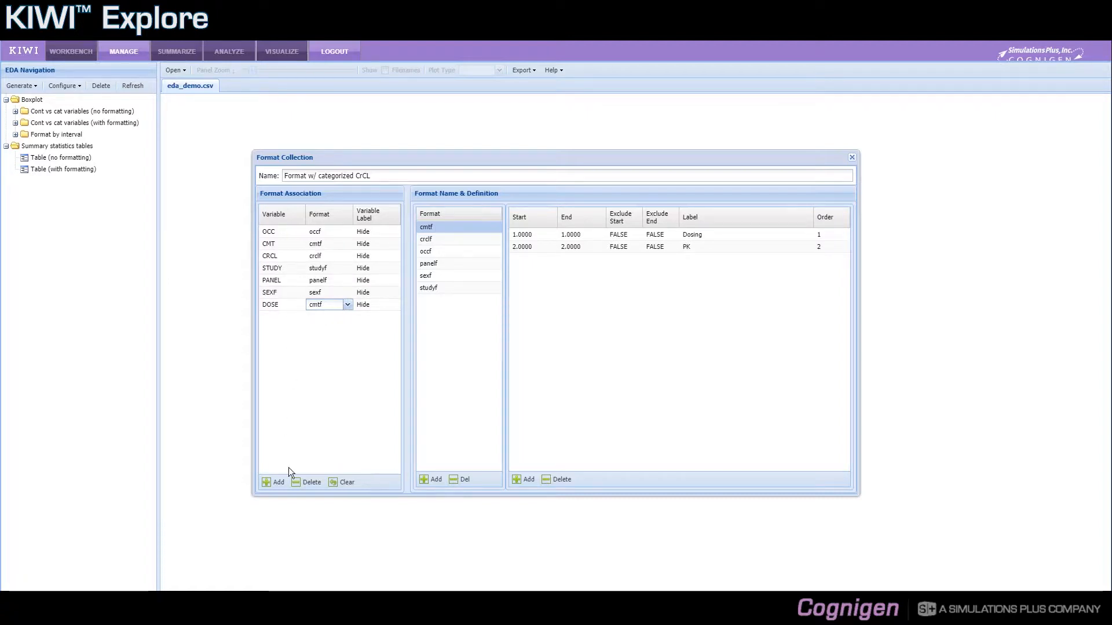
left_click(306, 348)
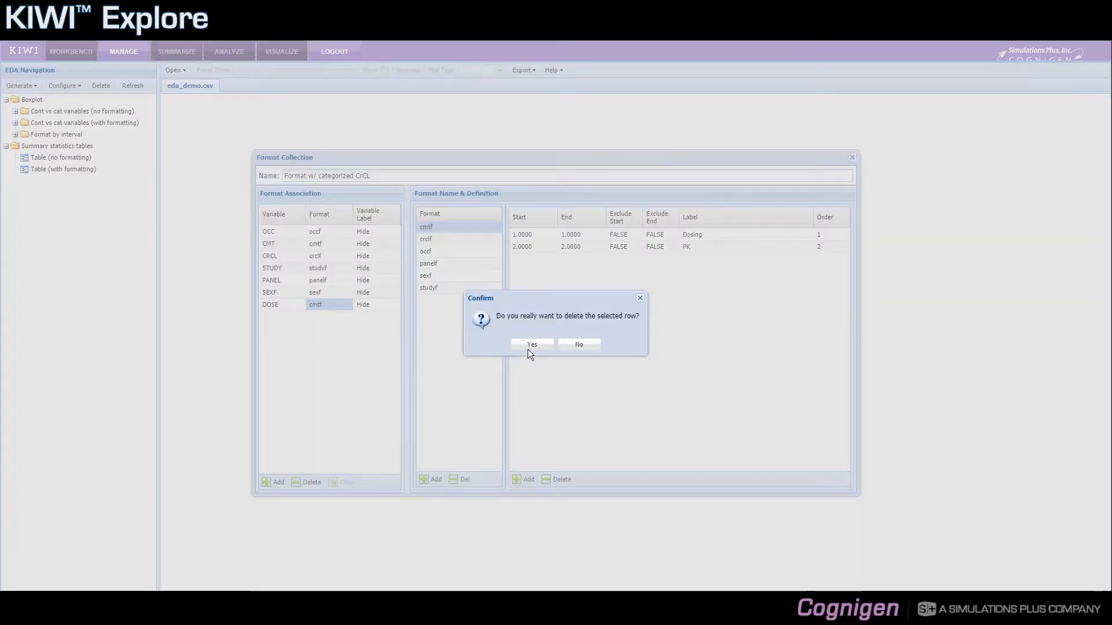
left_click(529, 347)
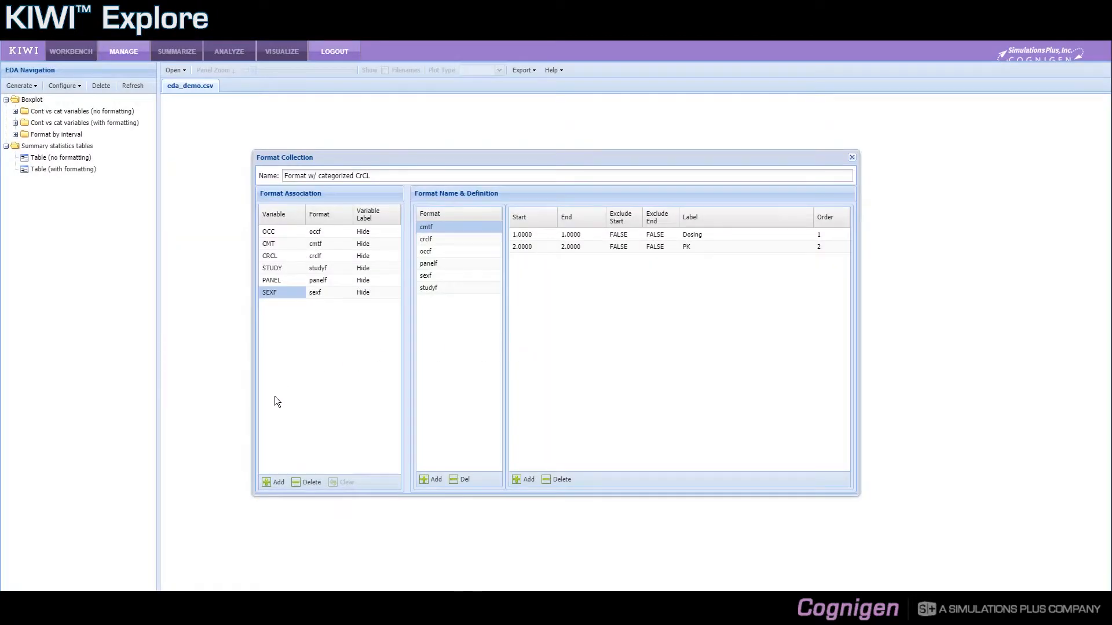
Add a format association that links the SEXFC variable to the crclf format.
left_click(273, 483)
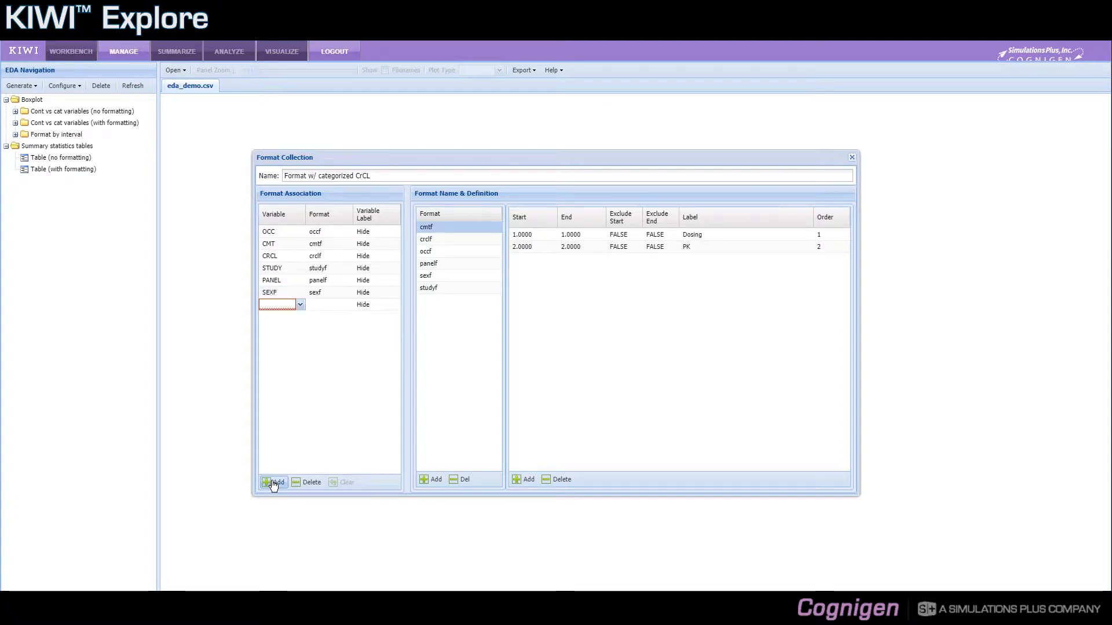
left_click(300, 305)
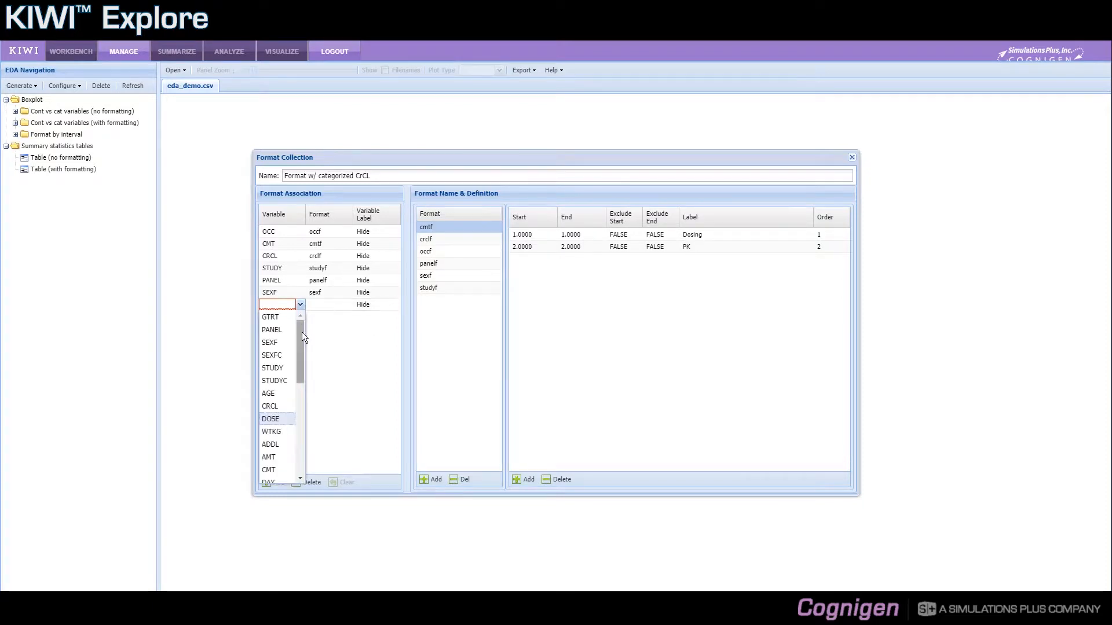
mouse_move(300, 331)
left_mouse_down()
mouse_move(301, 378)
mouse_move(302, 328)
left_mouse_up()
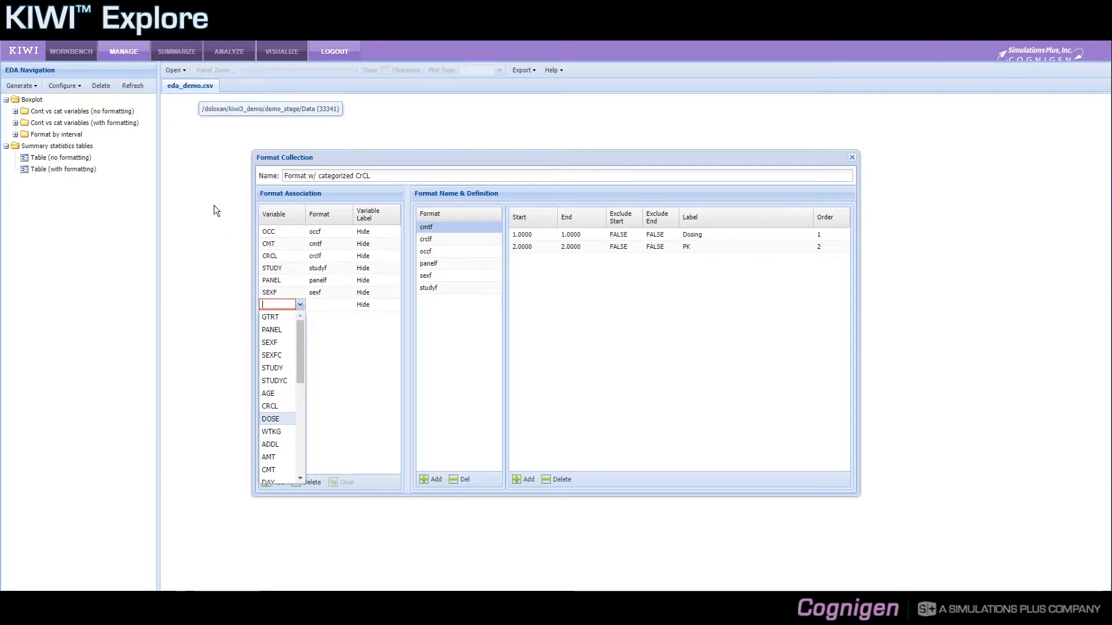
left_click(280, 357)
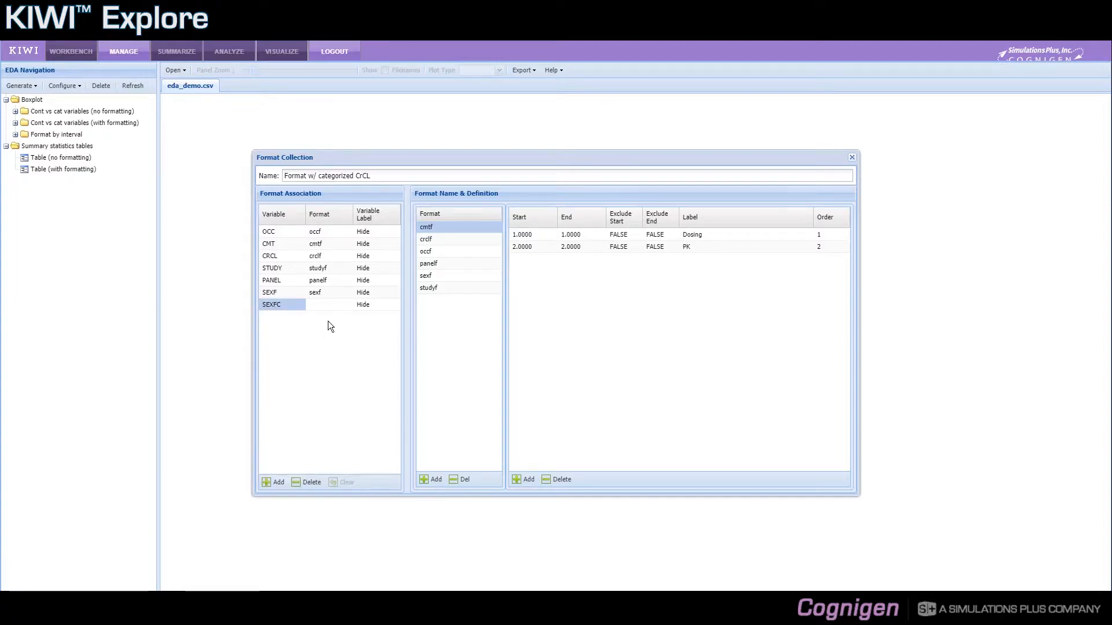
left_click(345, 309)
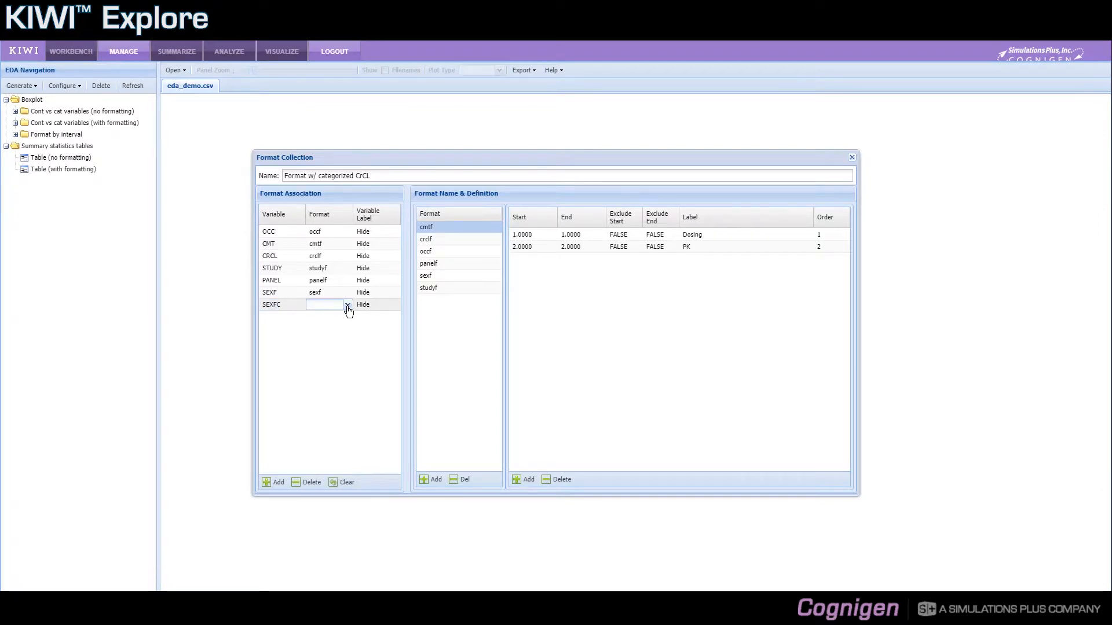
left_click(347, 307)
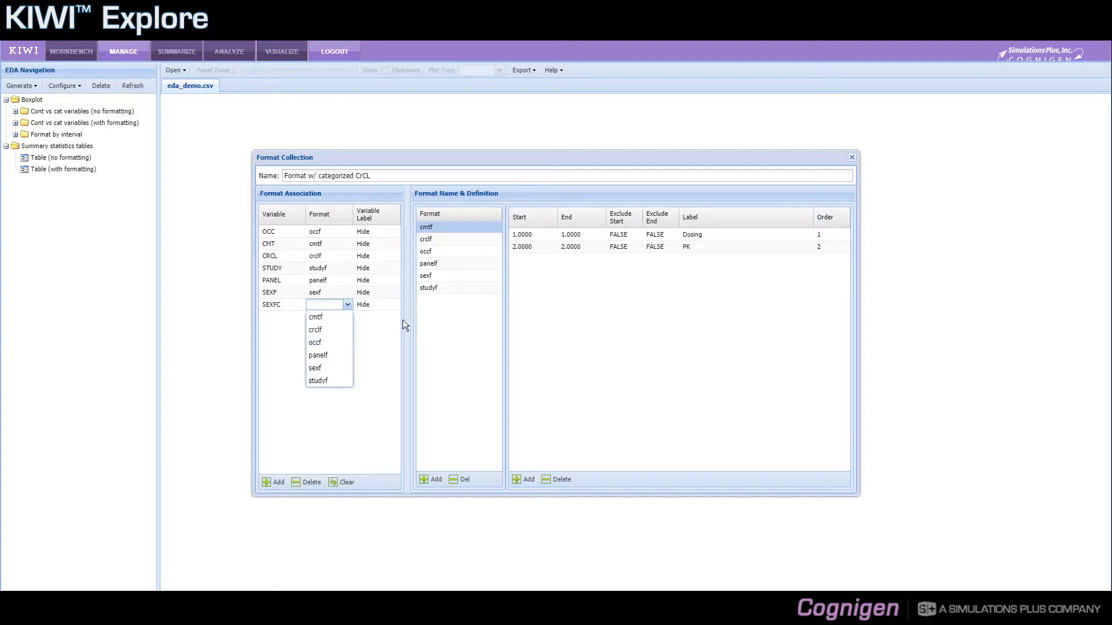
left_click(324, 332)
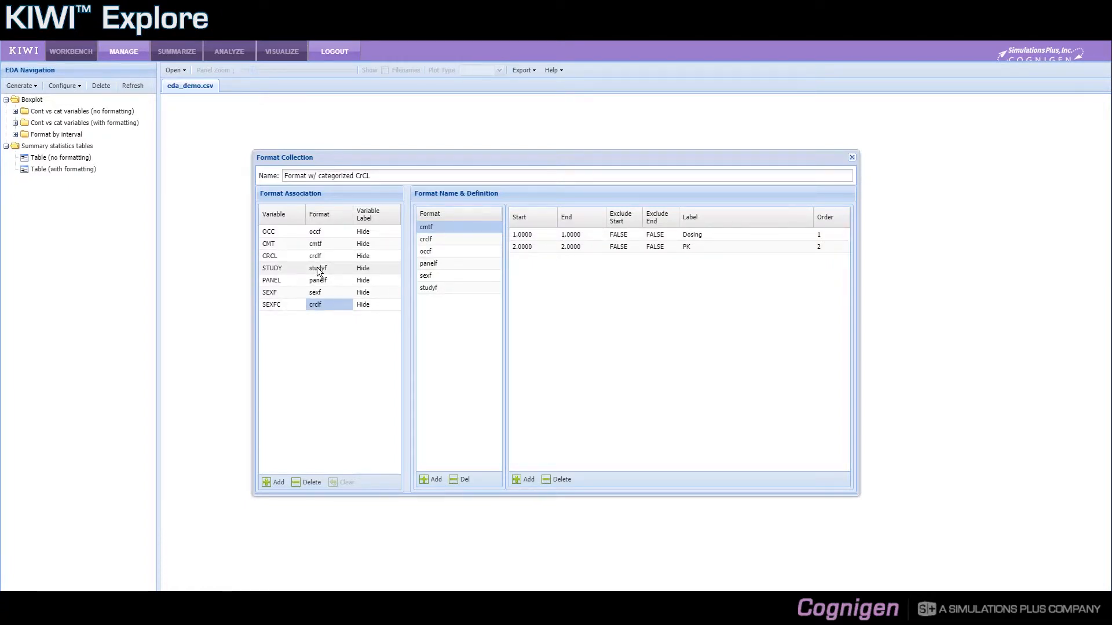
Check the formats available for the STUDY variable and the definition of its studyf format.
left_click(344, 270)
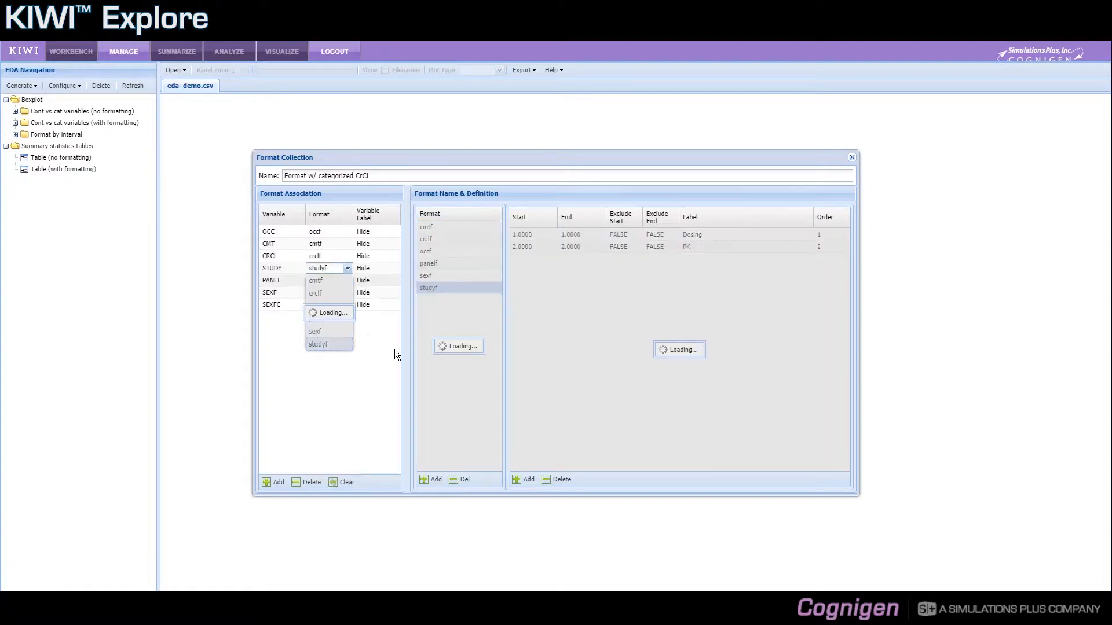
left_click(358, 323)
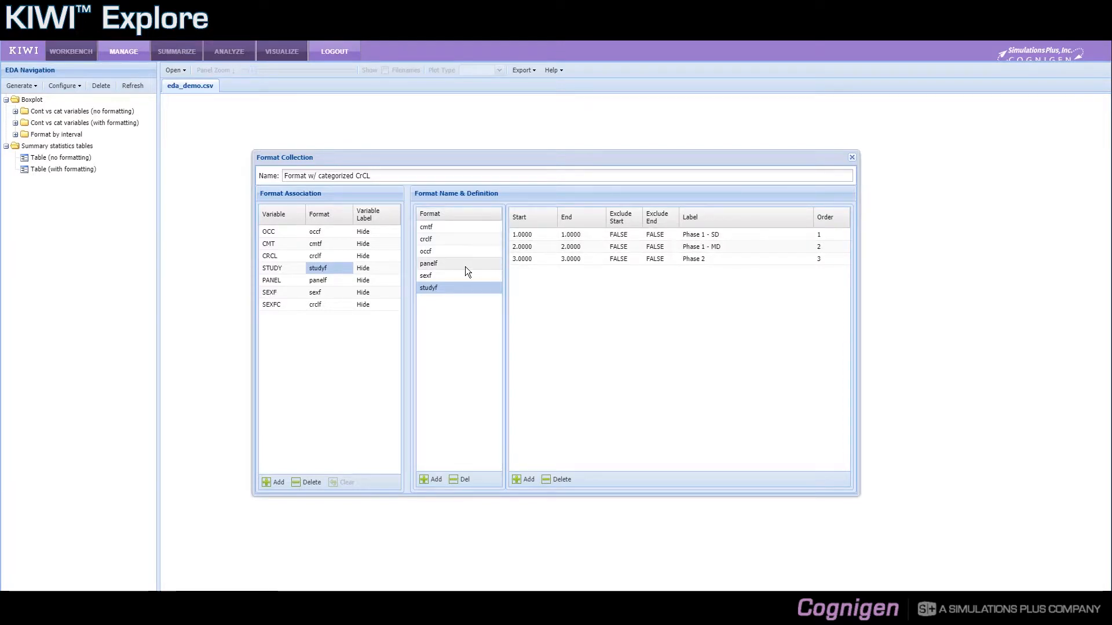
Delete the SEXFC row from the format associations and close the format collection.
left_click(301, 303)
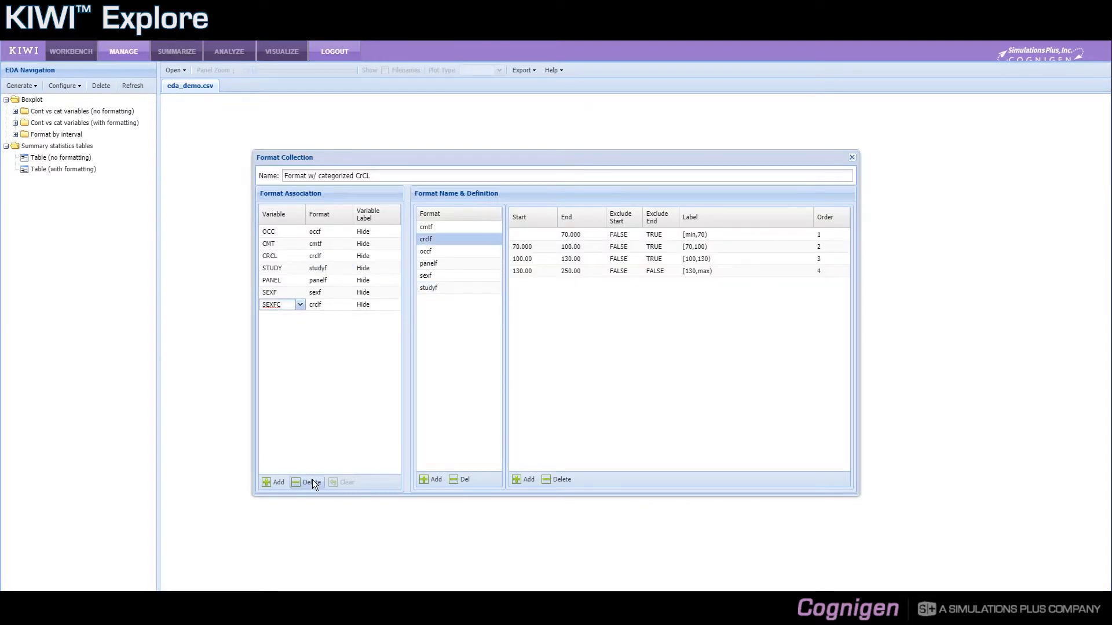
left_click(311, 483)
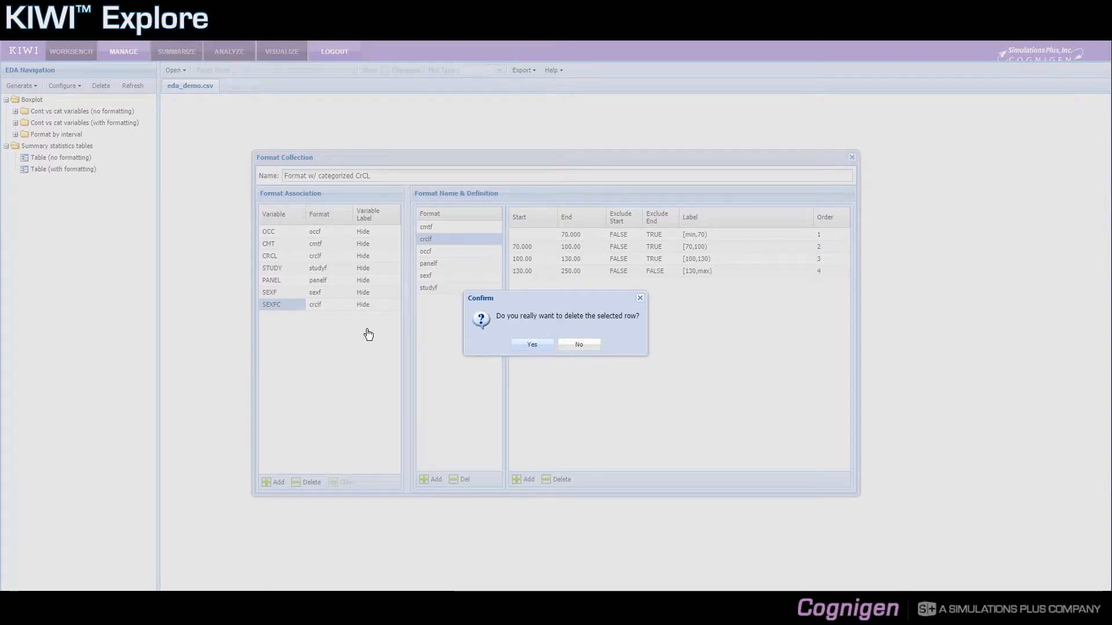
left_click(528, 343)
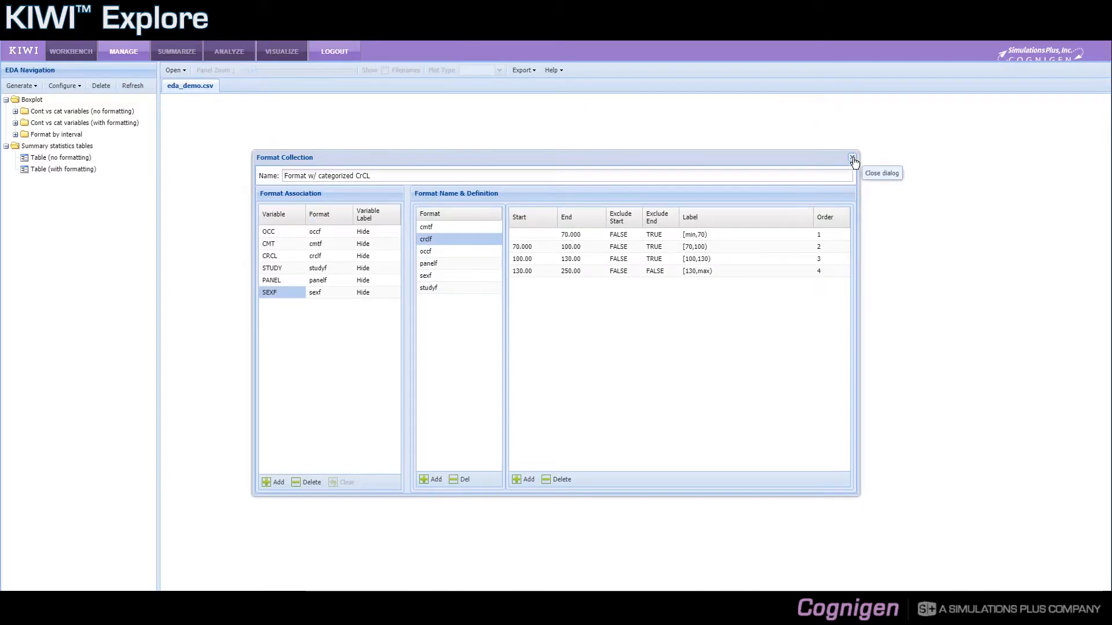
left_click(852, 158)
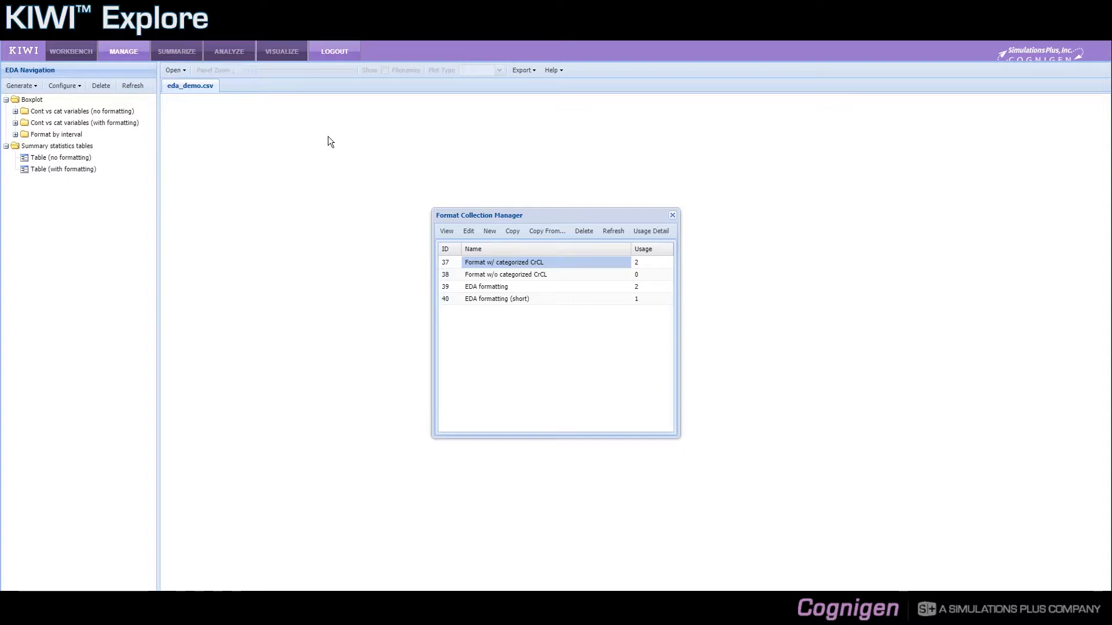
Open the EDA profiles and view the basic settings of the "With labels and units" scatterplot profile.
left_click(64, 85)
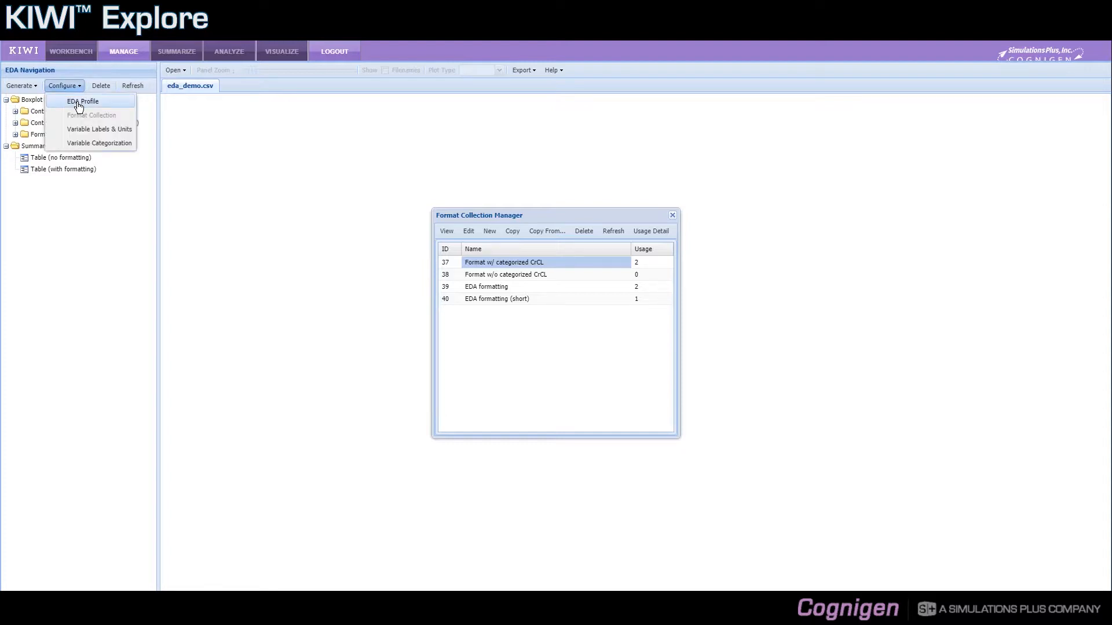
left_click(107, 102)
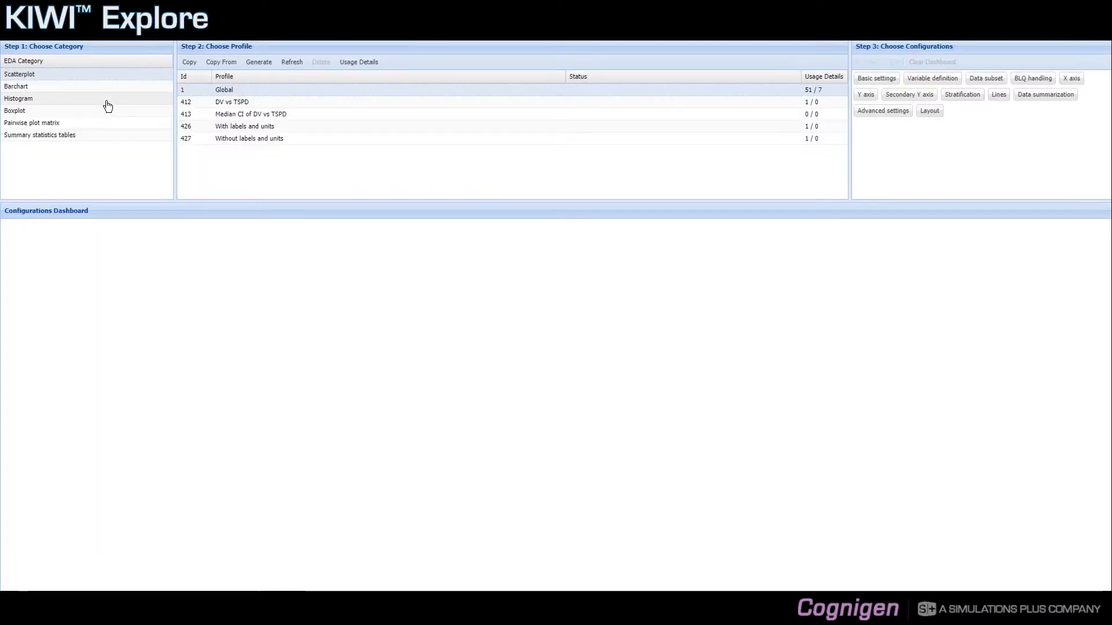
left_click(245, 128)
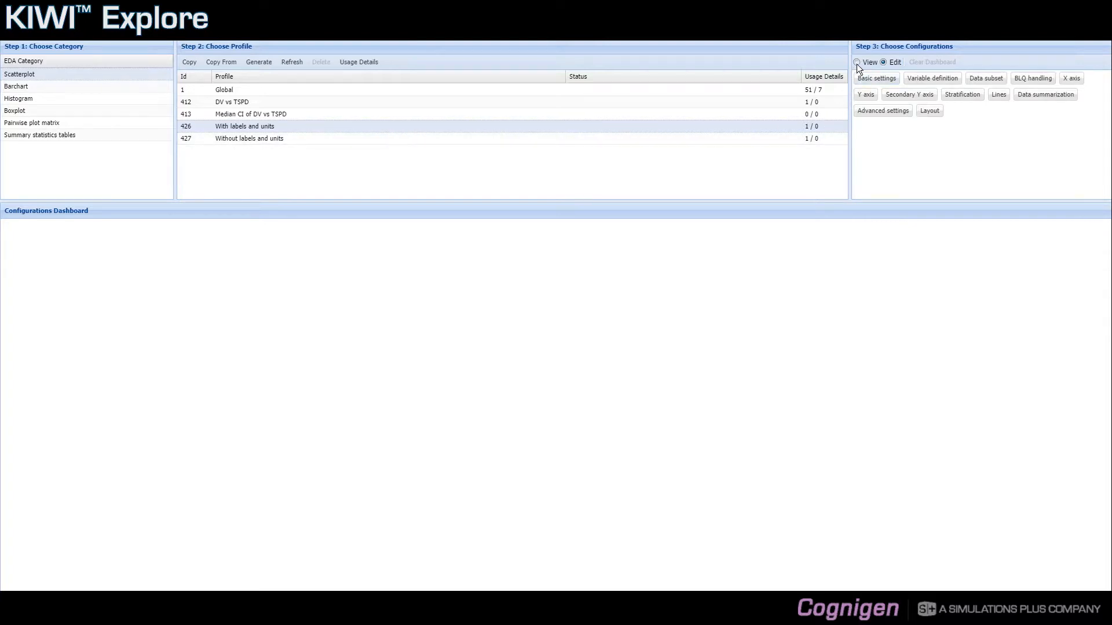
left_click(876, 80)
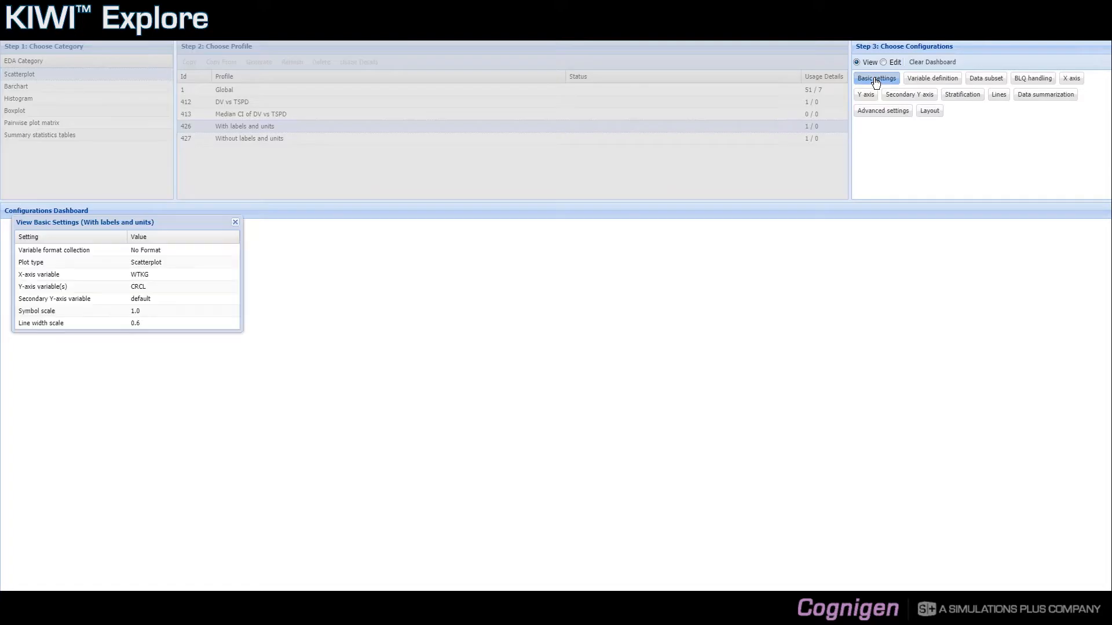
left_click_drag(128, 227, 175, 269)
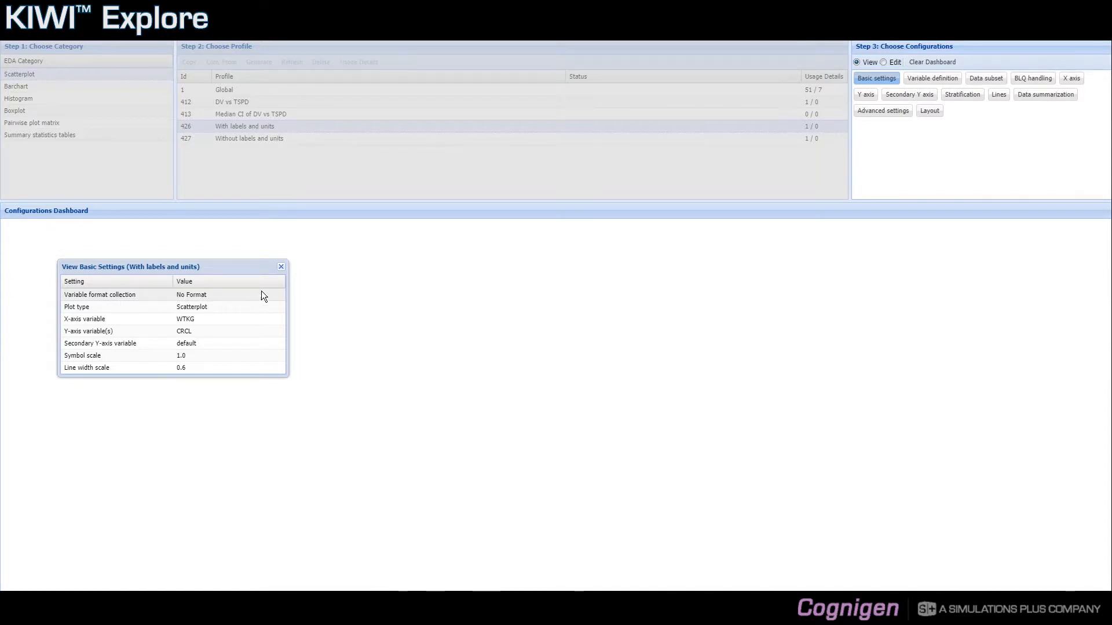
left_click(282, 267)
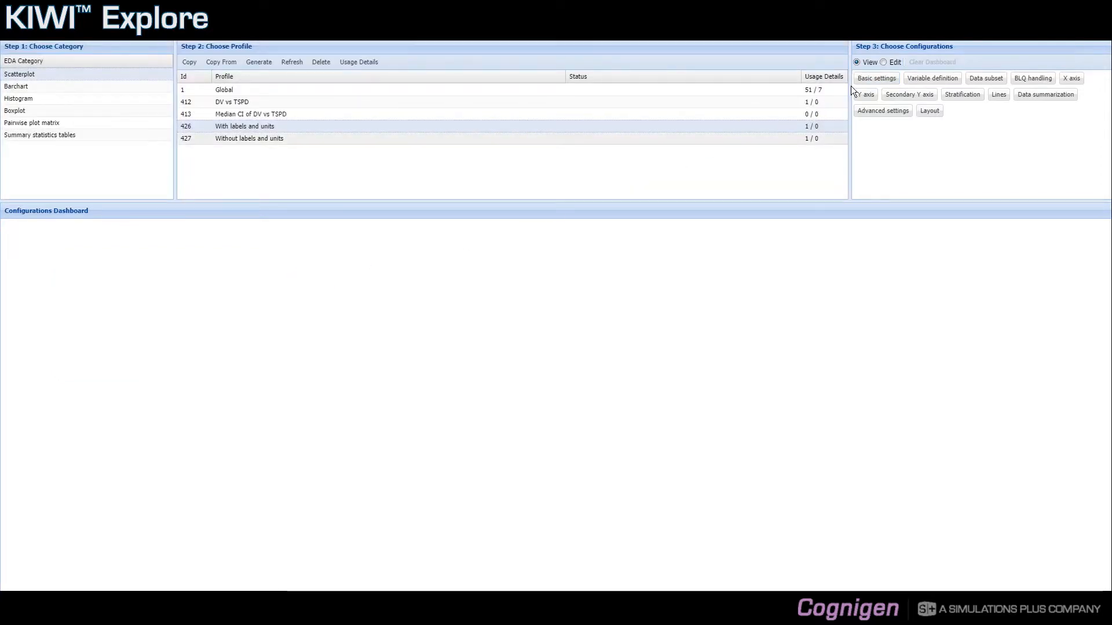
Edit the "With labels and units" profile with all plots rerun, choosing No Format as its variable format collection.
left_click(883, 63)
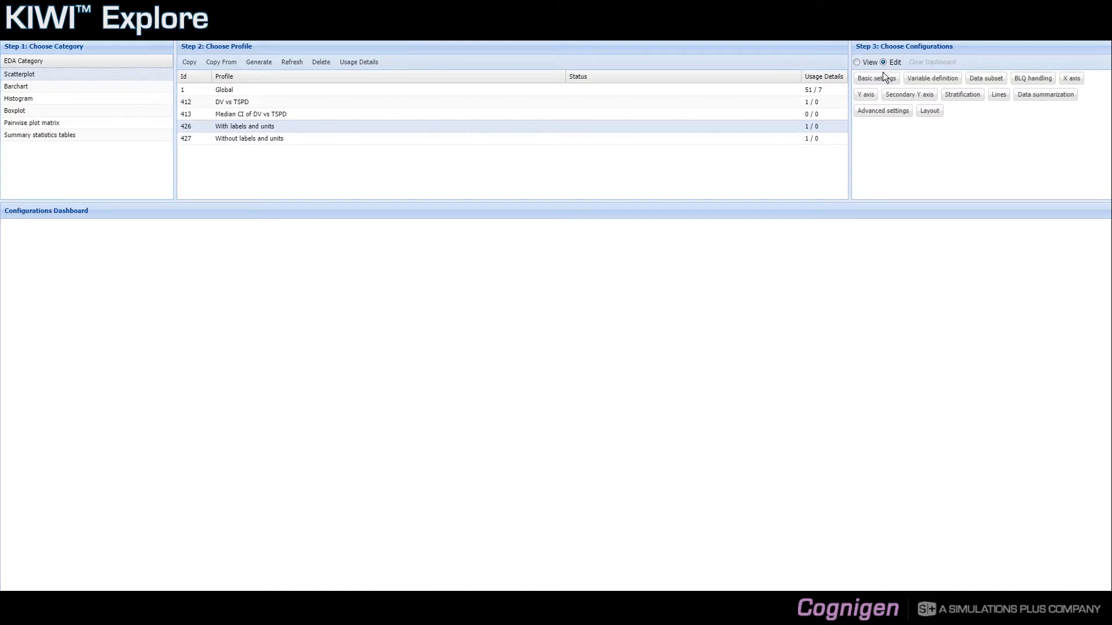
left_click(880, 78)
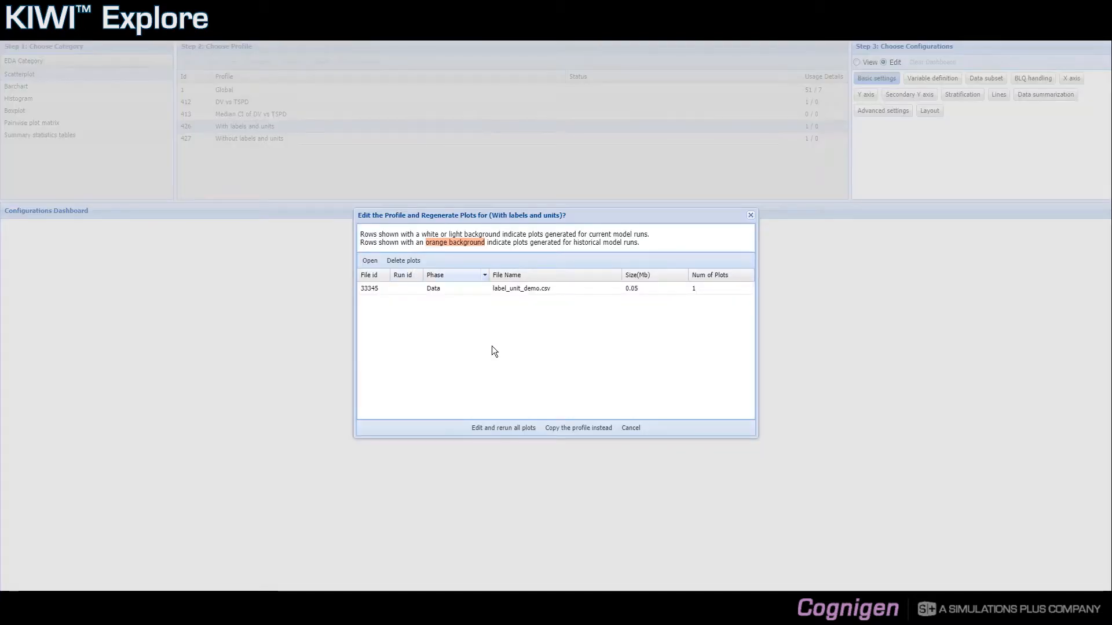
left_click(502, 428)
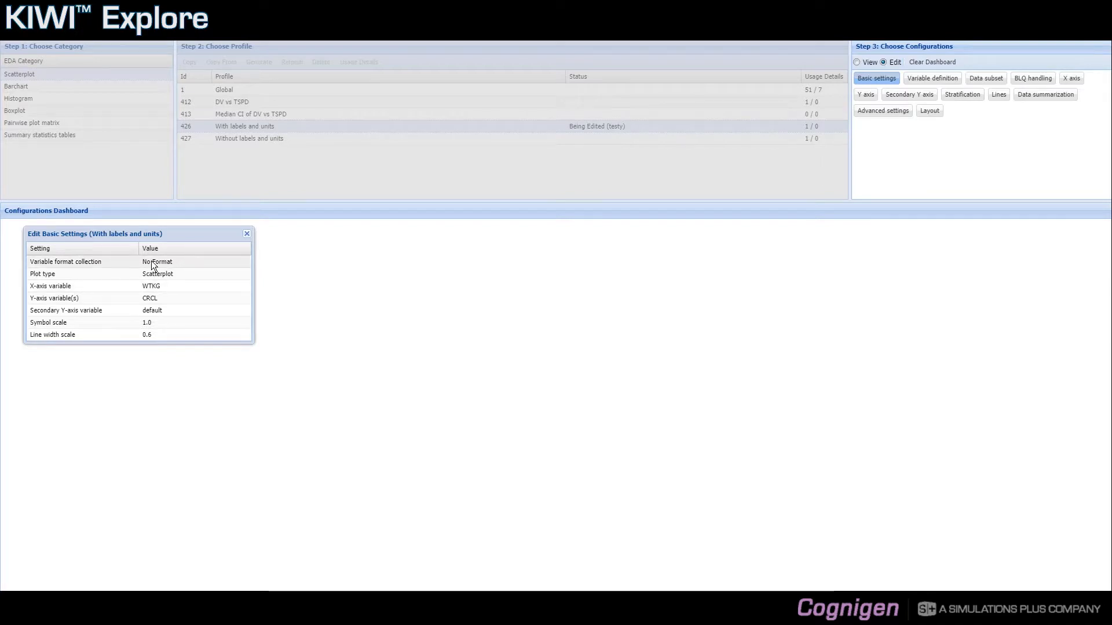
left_click(191, 262)
left_click(246, 262)
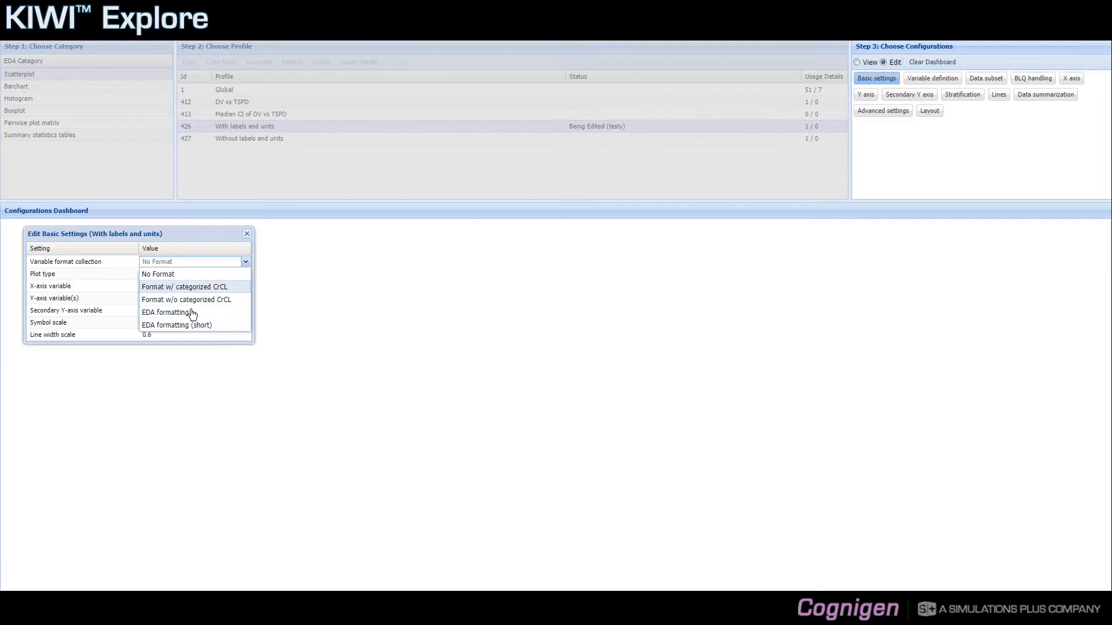
left_click(182, 280)
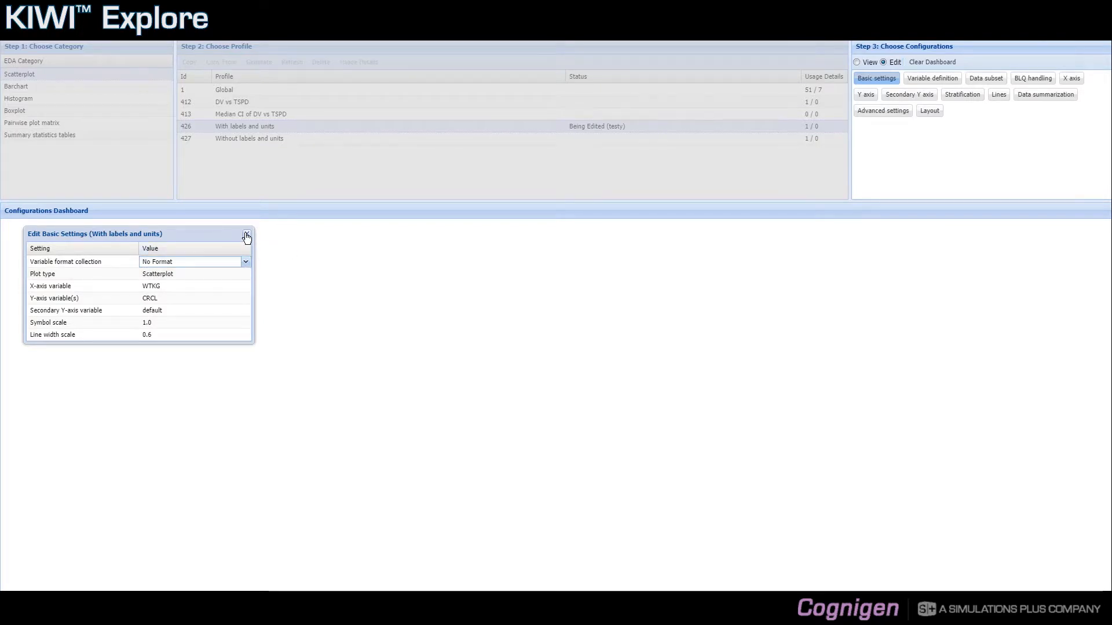
left_click(247, 236)
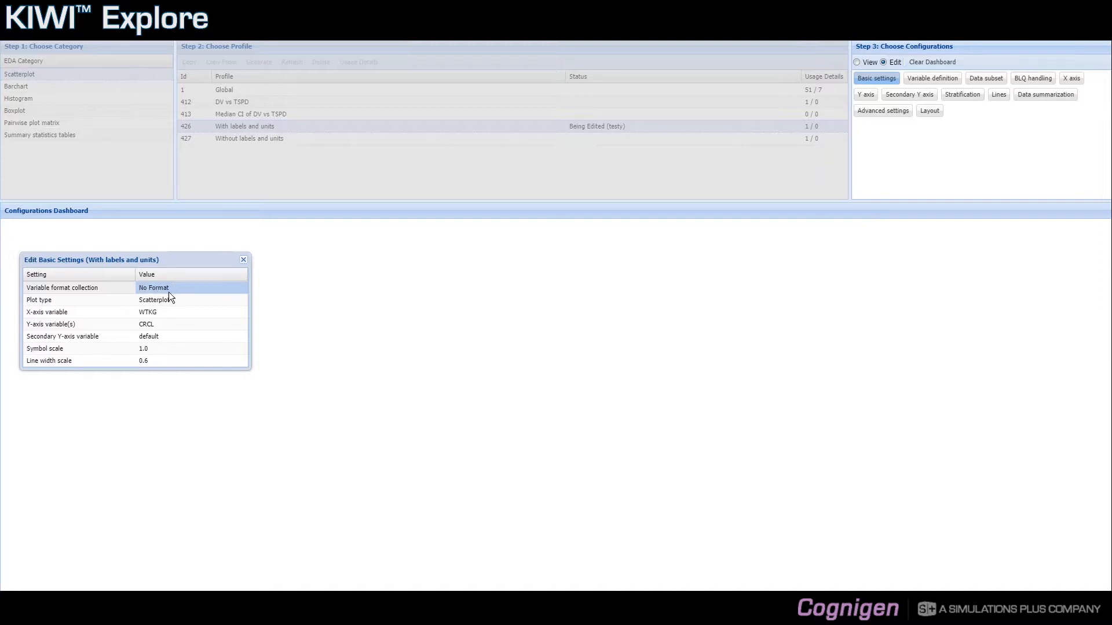
left_click(243, 261)
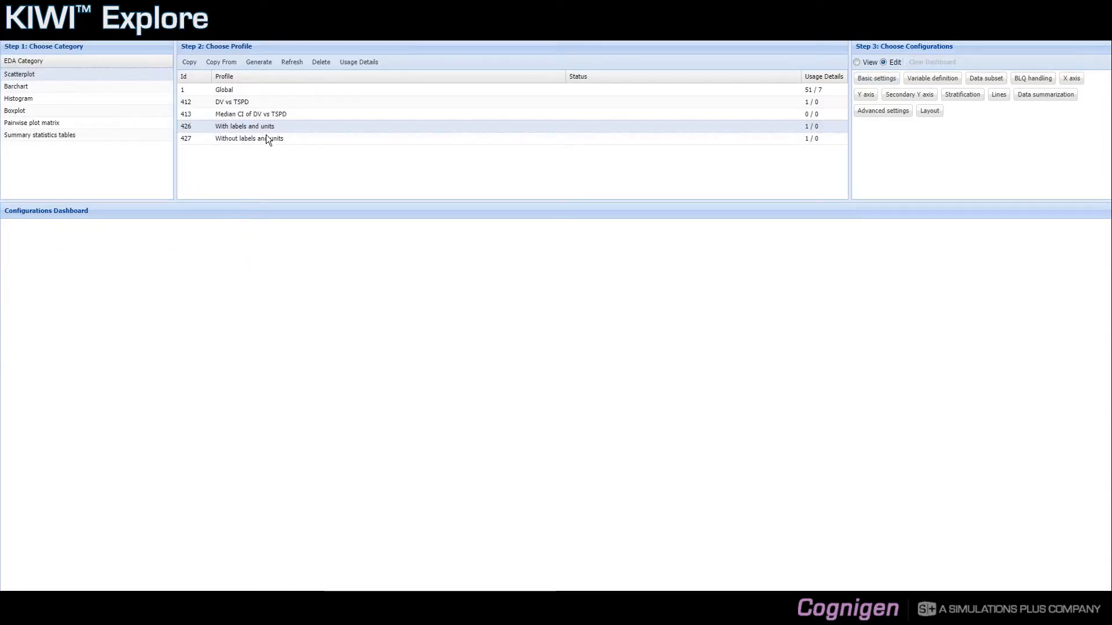
Set the variable format collection of the "With labels and units" profile to EDA formatting, rerunning all its plots.
left_click(876, 81)
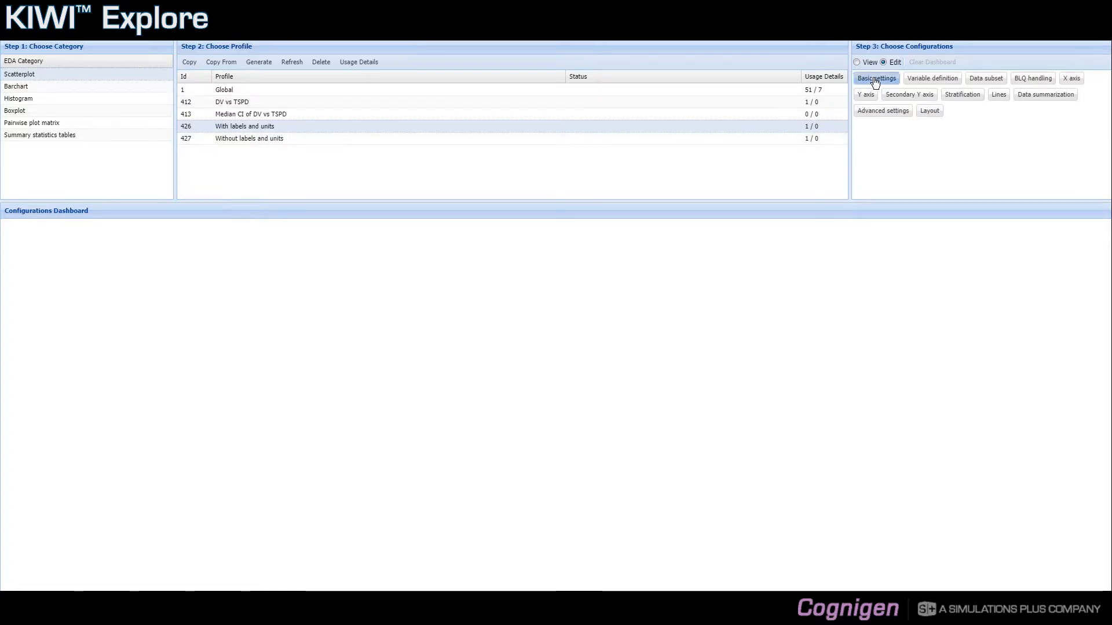
left_click(505, 428)
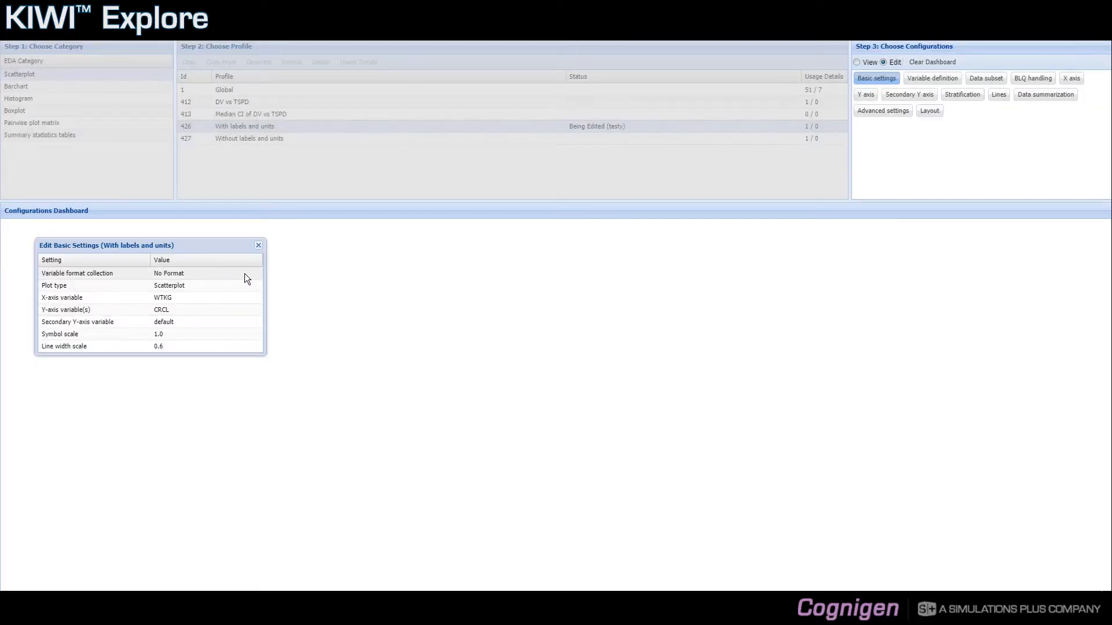
left_click(250, 275)
left_click(257, 275)
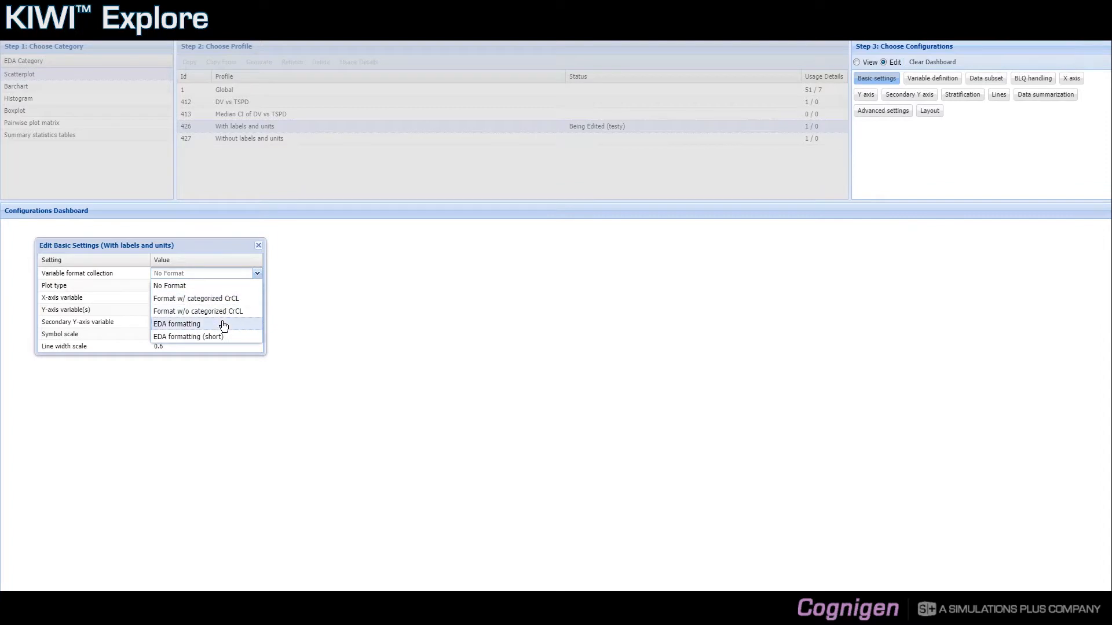
left_click(223, 326)
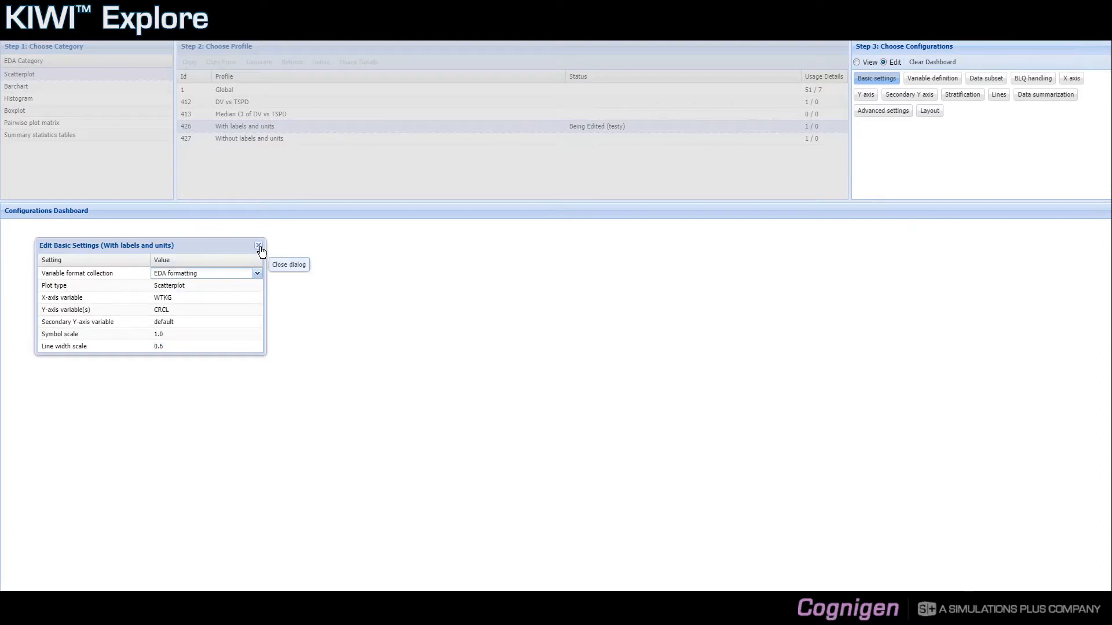
left_click(259, 246)
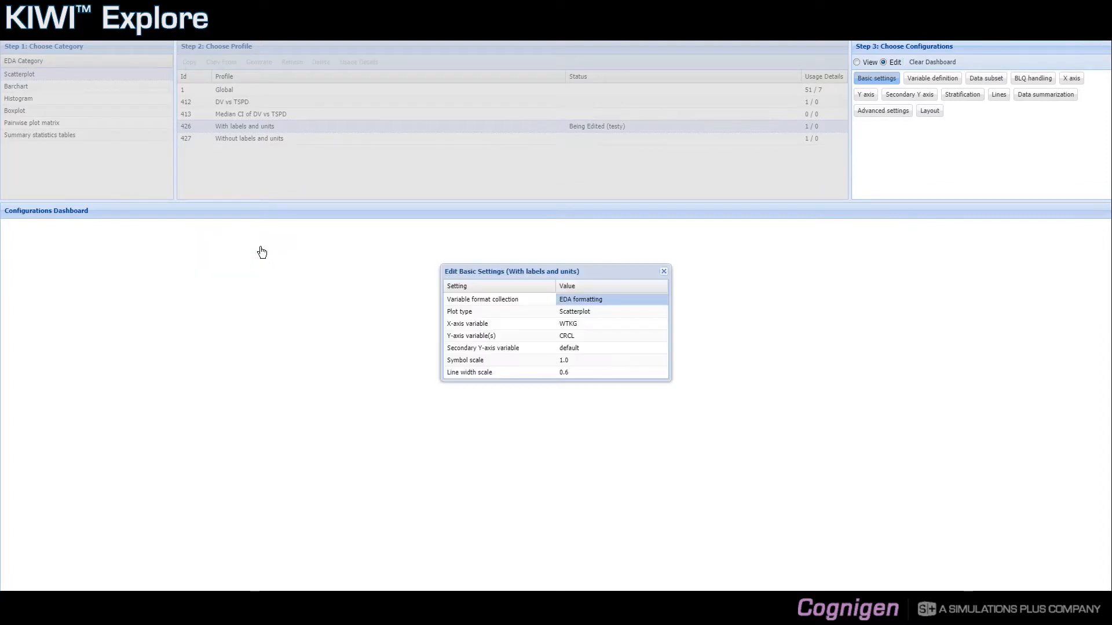
left_click(663, 271)
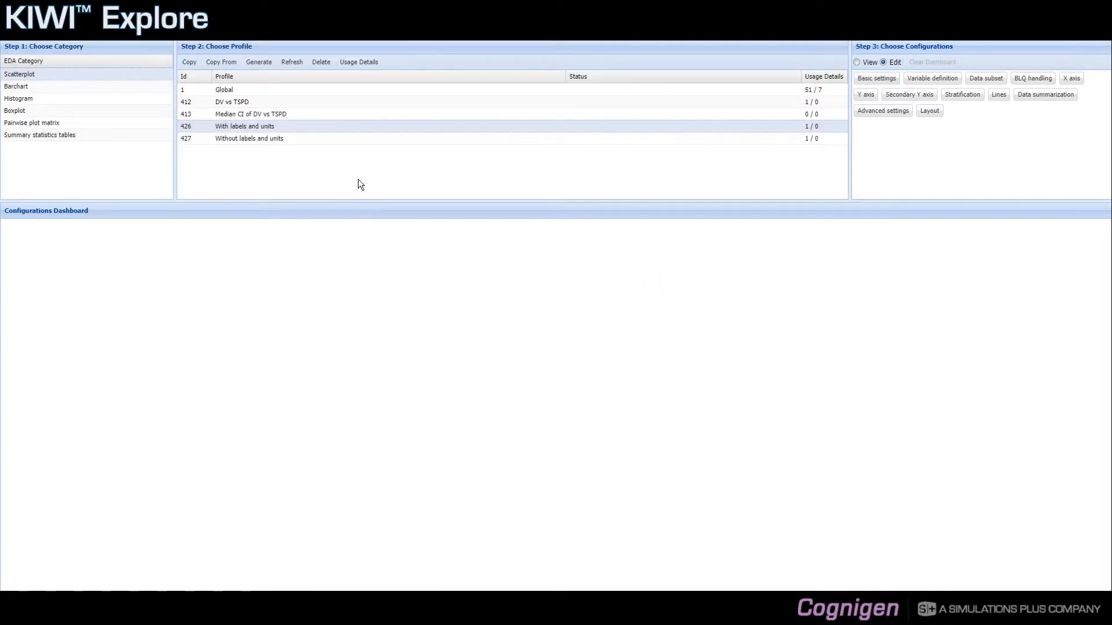
Select EDA formatting in the format collection manager and examine which collections can be copied from demo_stage in kiwi3_demo.
left_click(335, 132)
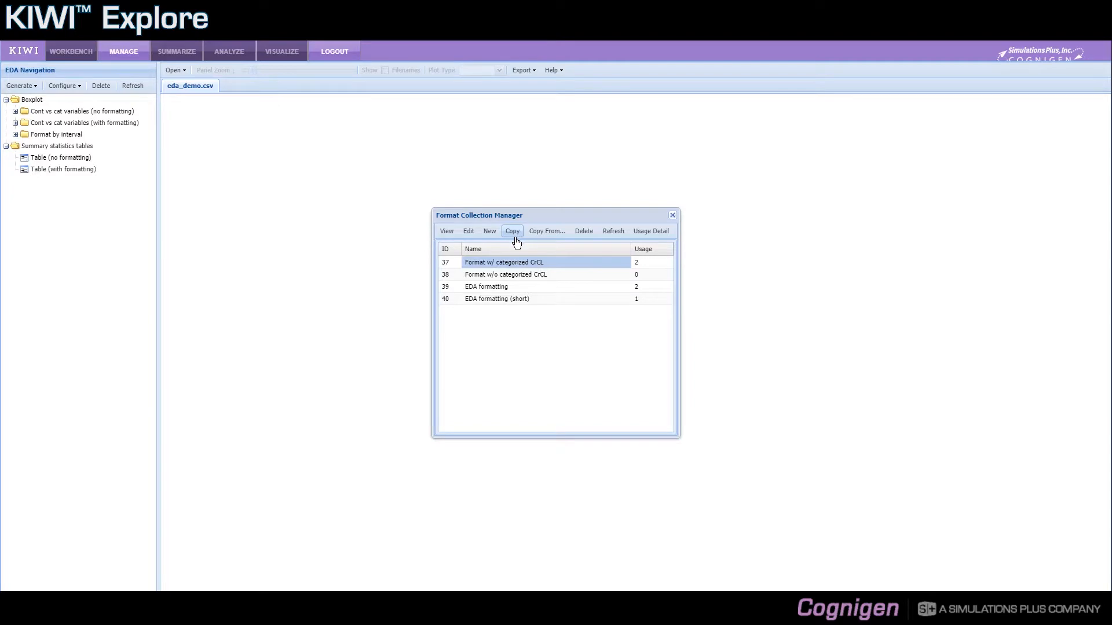
left_click(515, 283)
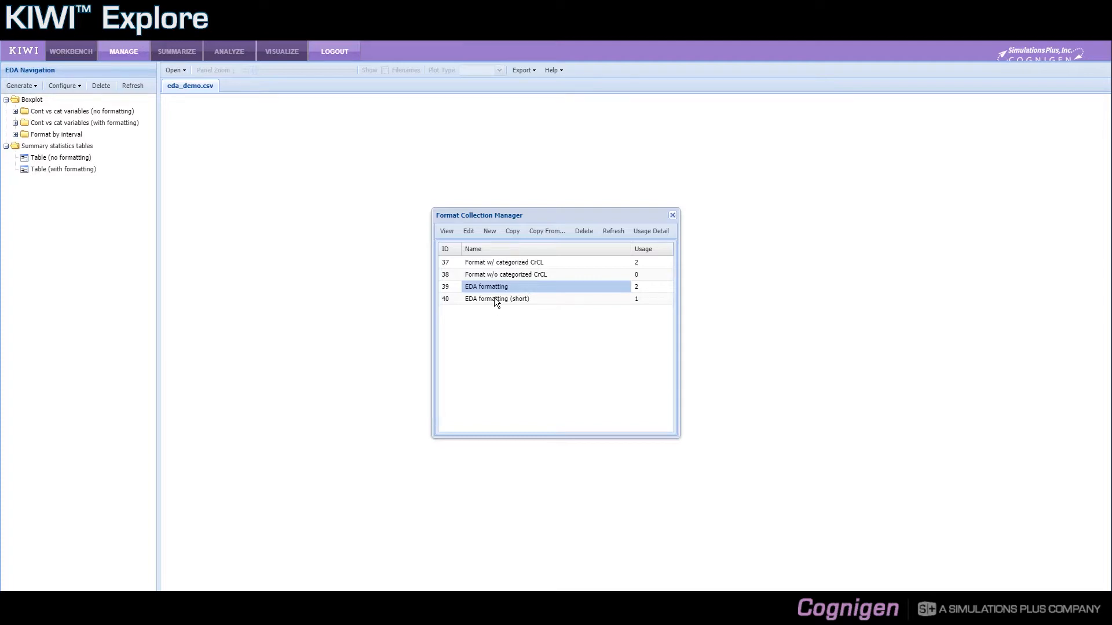
left_click(552, 239)
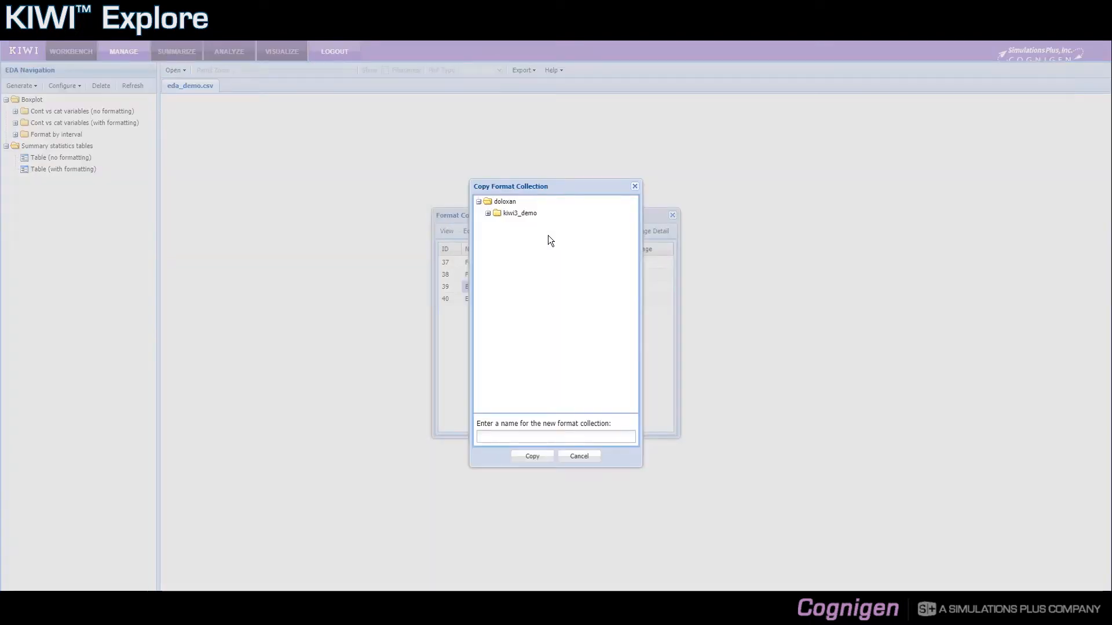
left_click(488, 216)
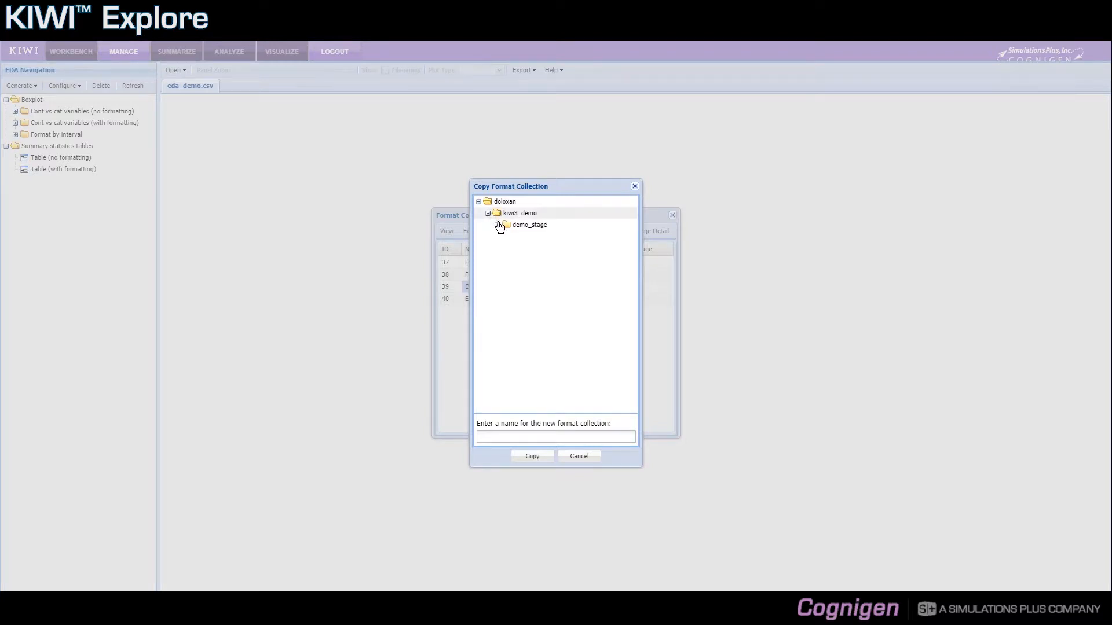
left_click(497, 225)
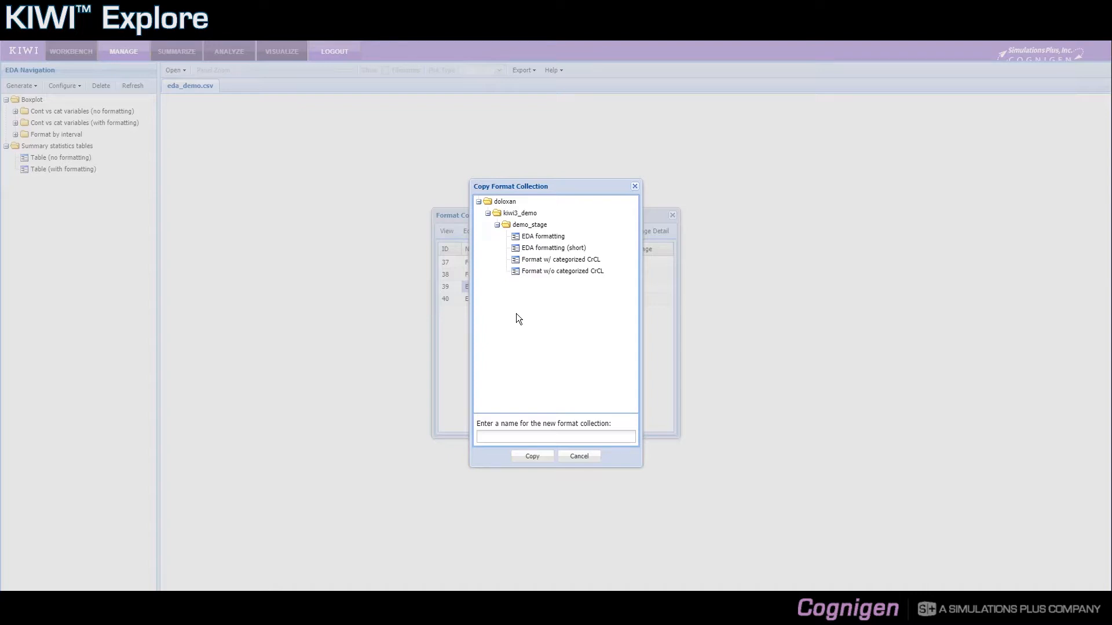
left_click(536, 261)
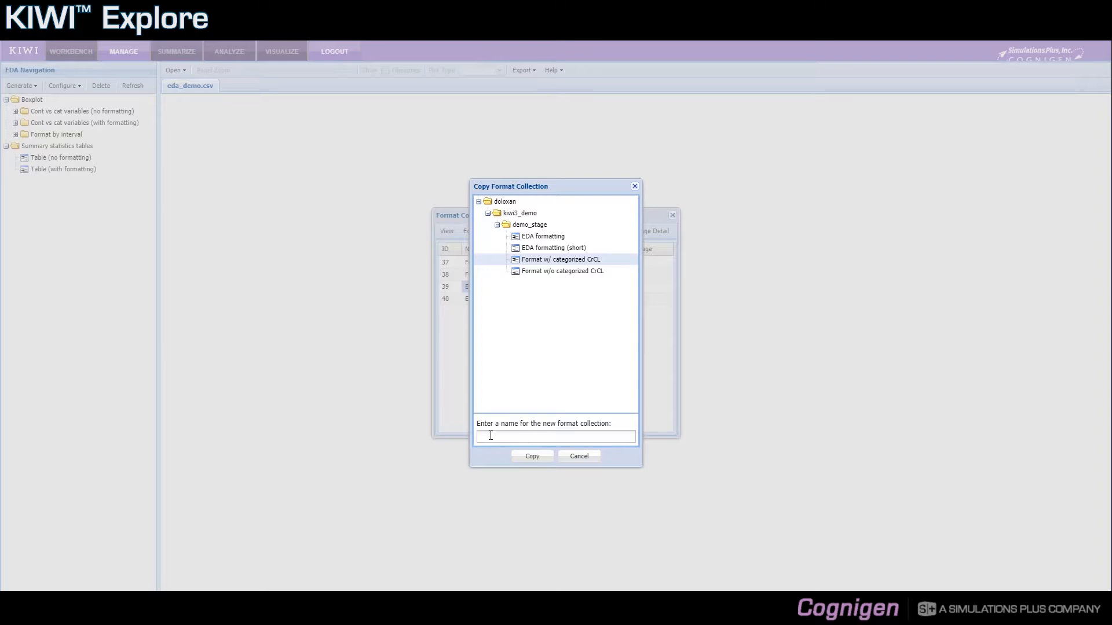
left_click(571, 457)
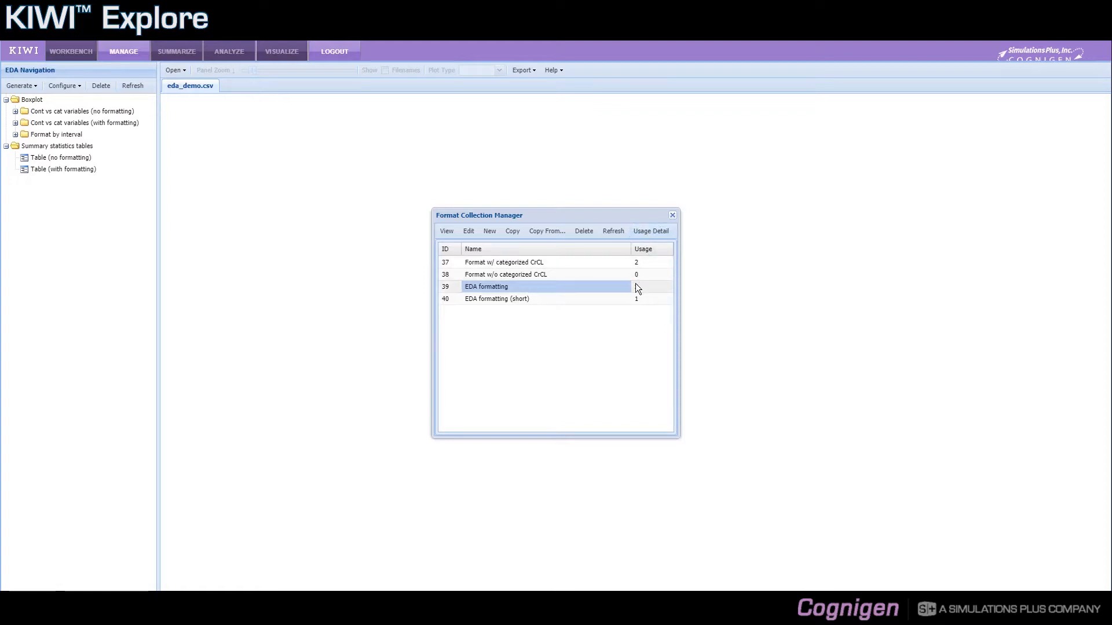
Check which profiles and generated plots use the EDA formatting collection, and close the format collection manager.
left_click(644, 231)
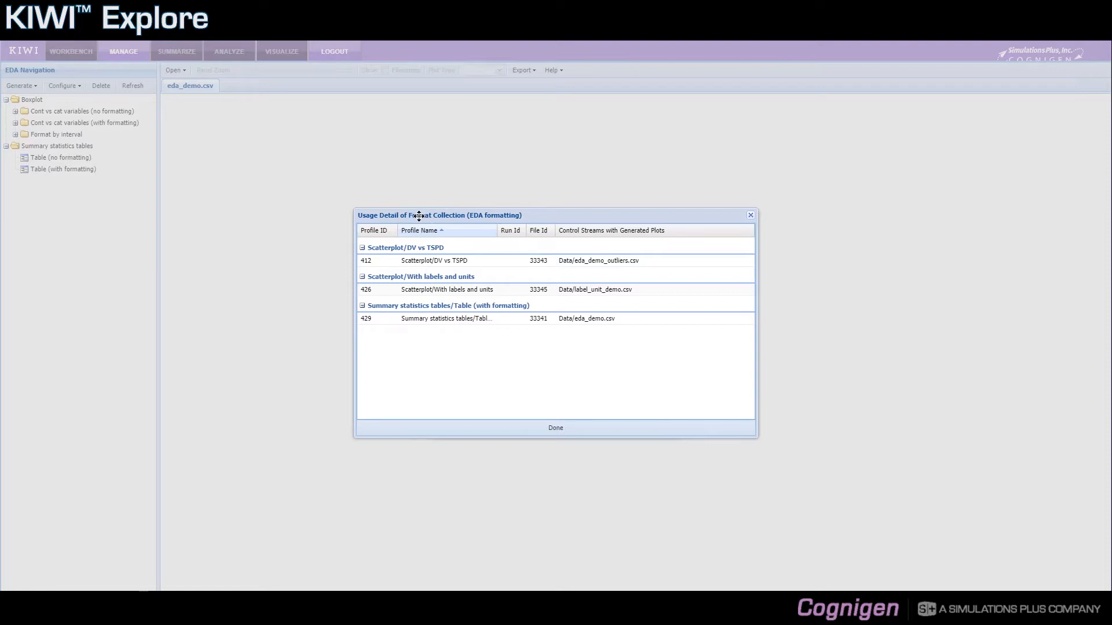
left_click_drag(413, 218, 575, 231)
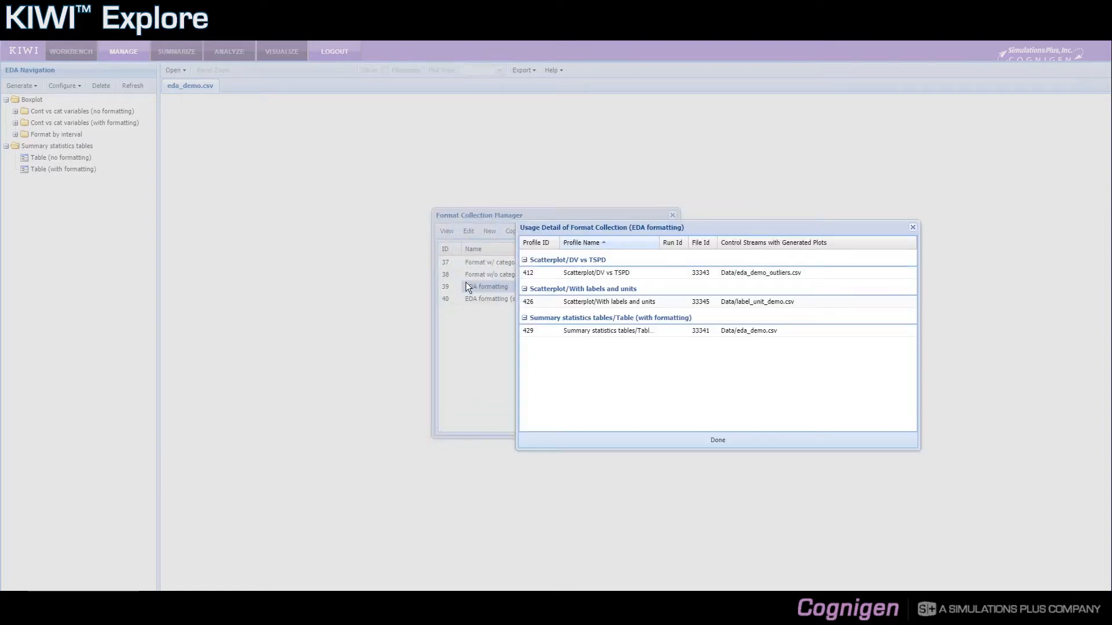
left_click(717, 441)
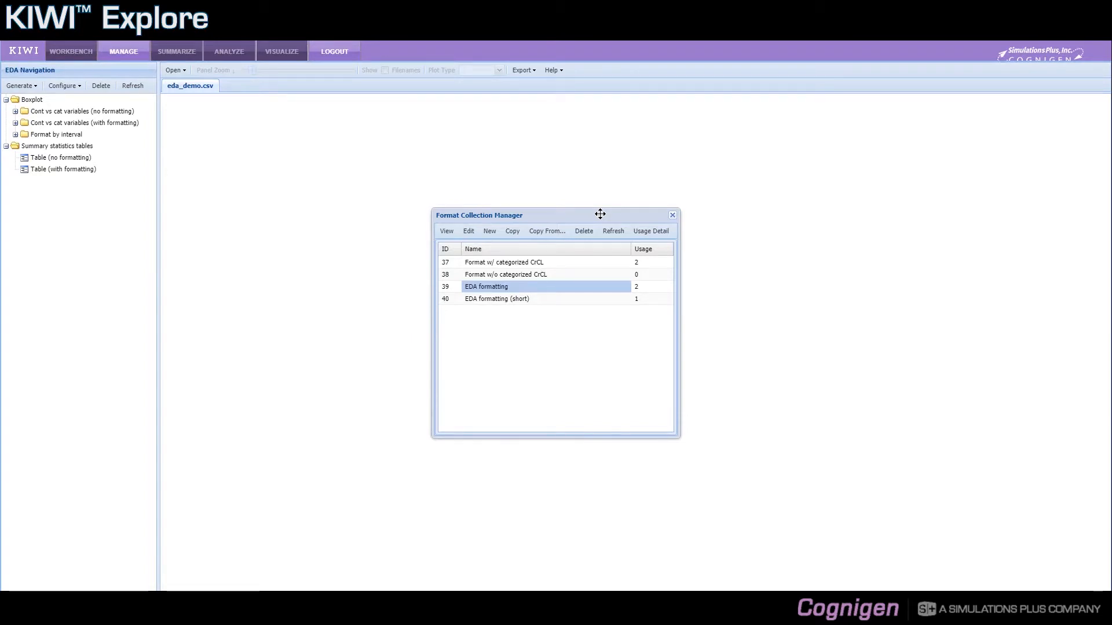
left_click(672, 217)
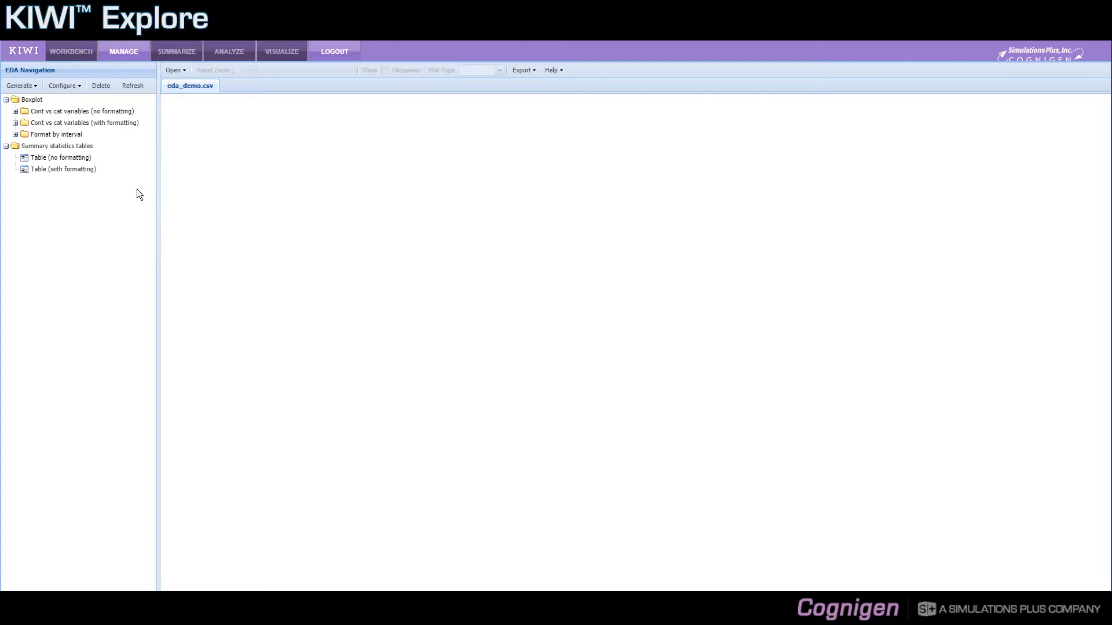
Display the summary statistics table without formatting for eda_demo.csv.
left_click(60, 159)
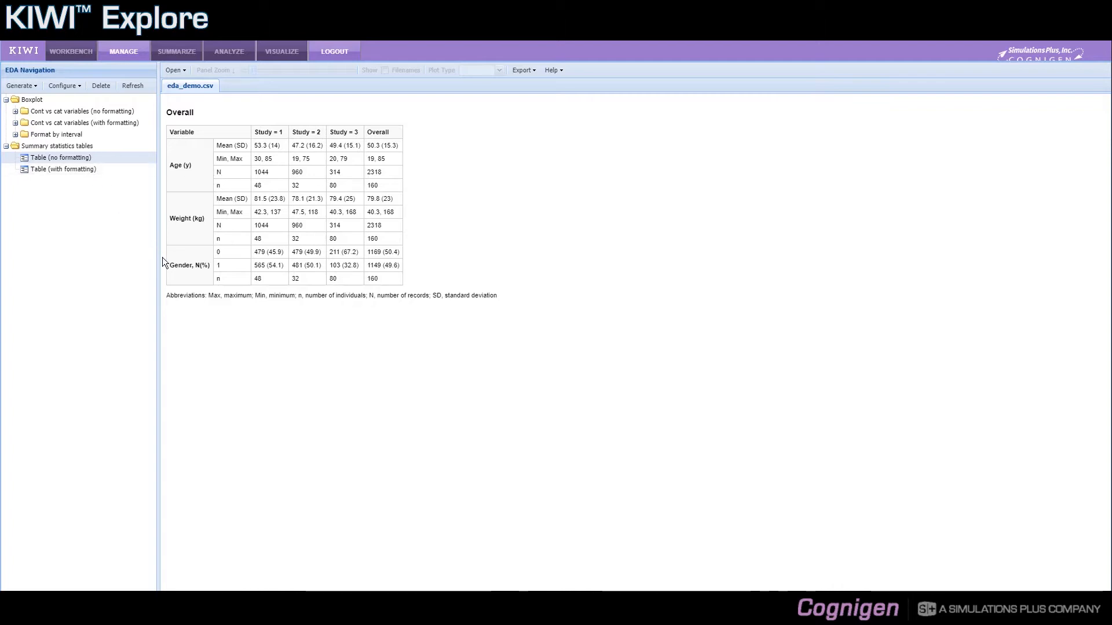
Display the summary statistics table with formatting for eda_demo.csv.
left_click(75, 171)
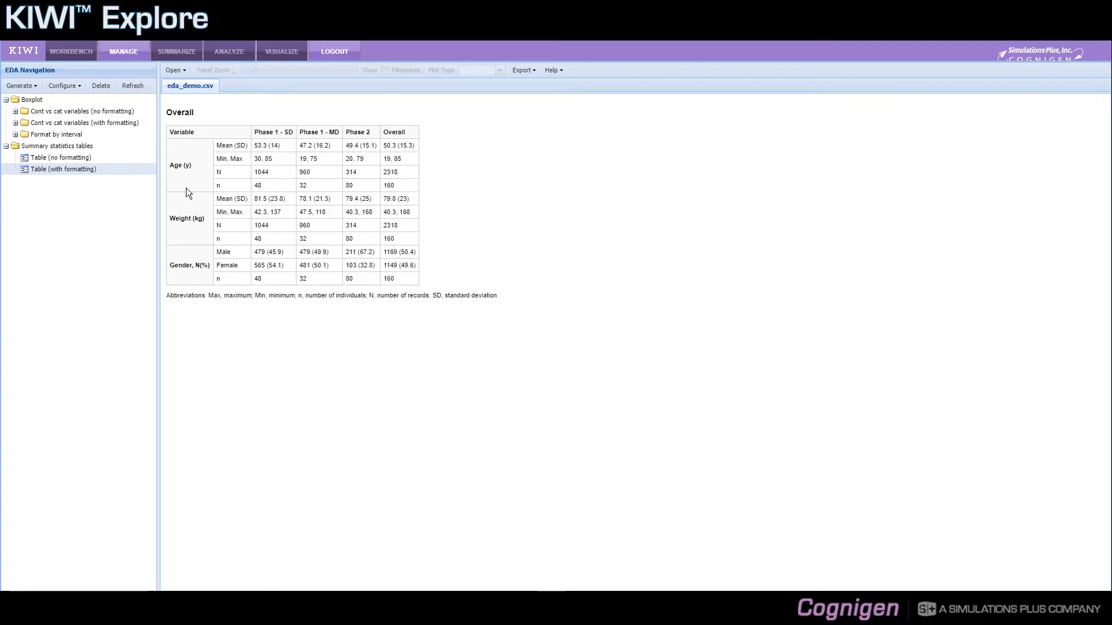
Compare the Age boxplots of the continuous versus categorical variables profile without formatting against those with formatting.
left_click(15, 112)
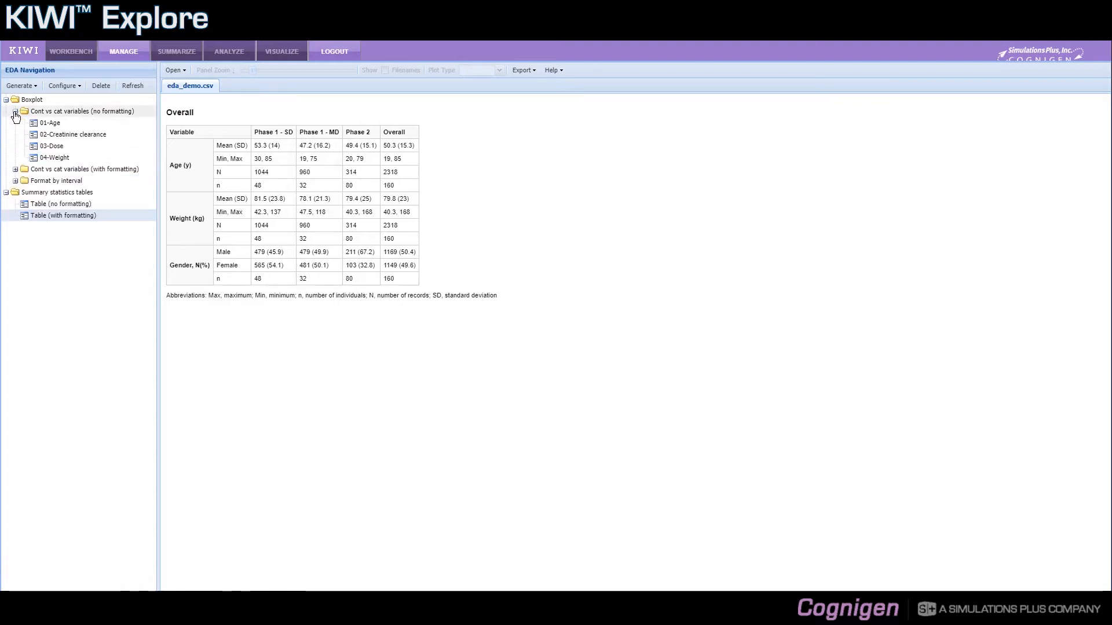
left_click(48, 123)
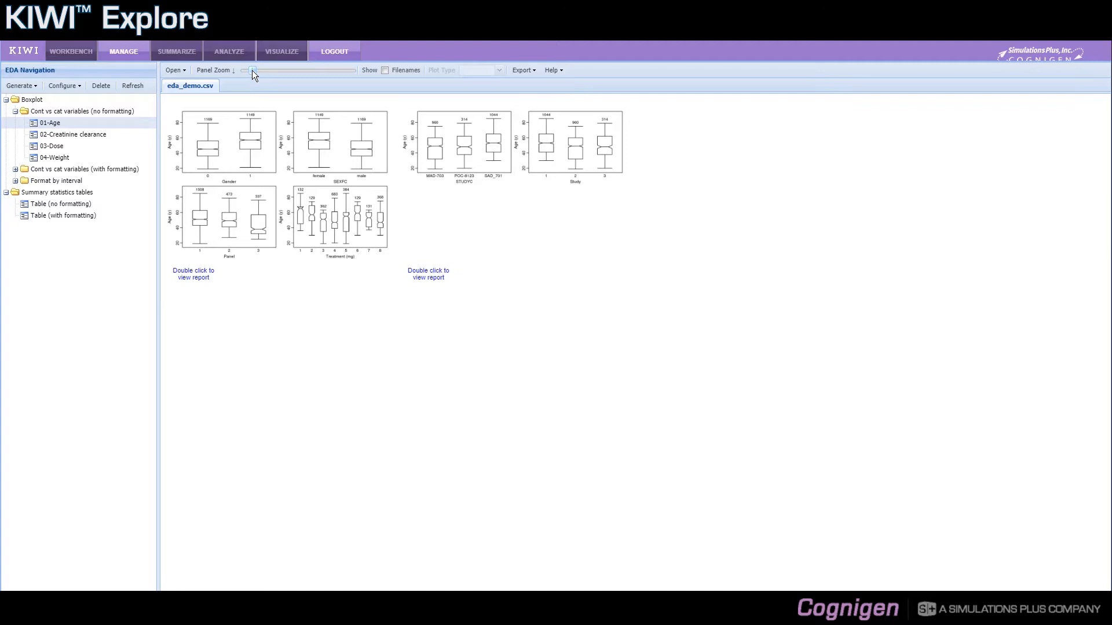
left_click_drag(265, 70, 270, 70)
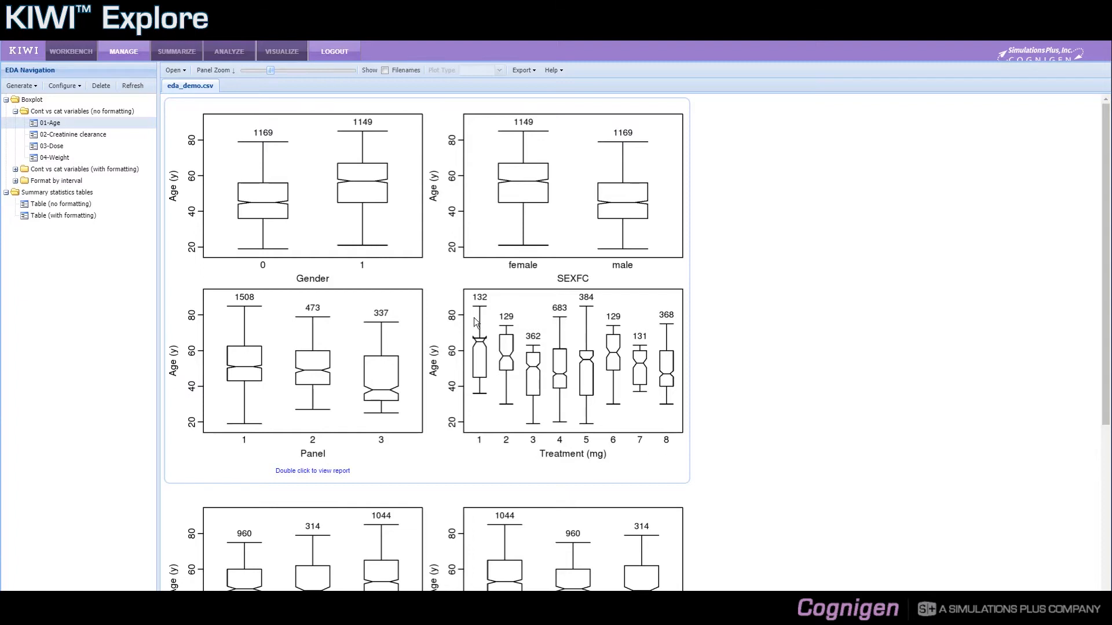
left_click(16, 170)
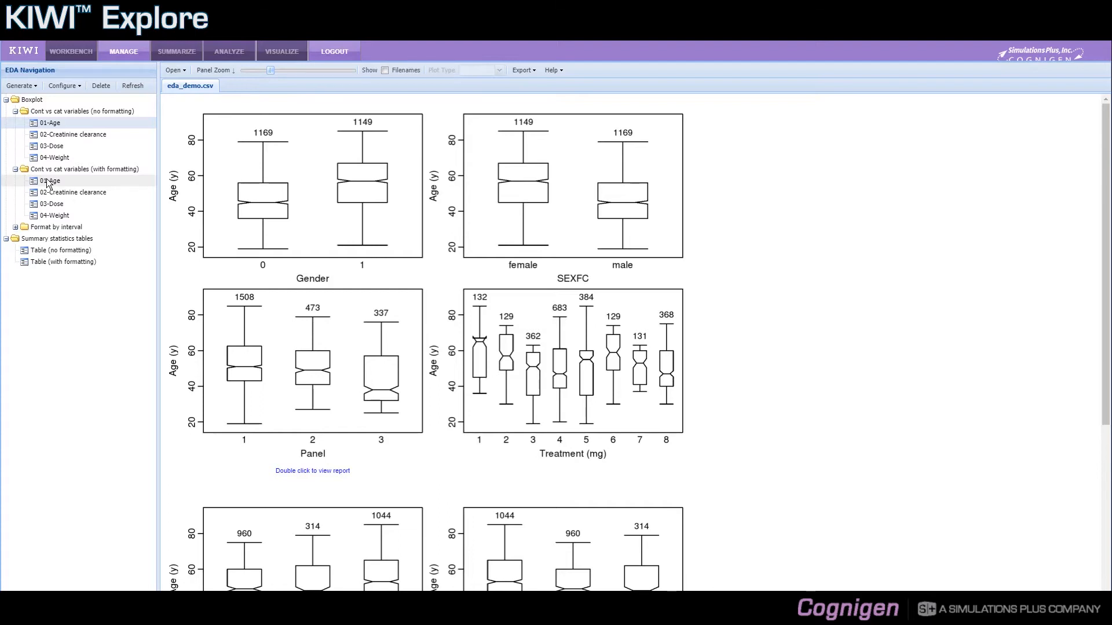
left_click(49, 181)
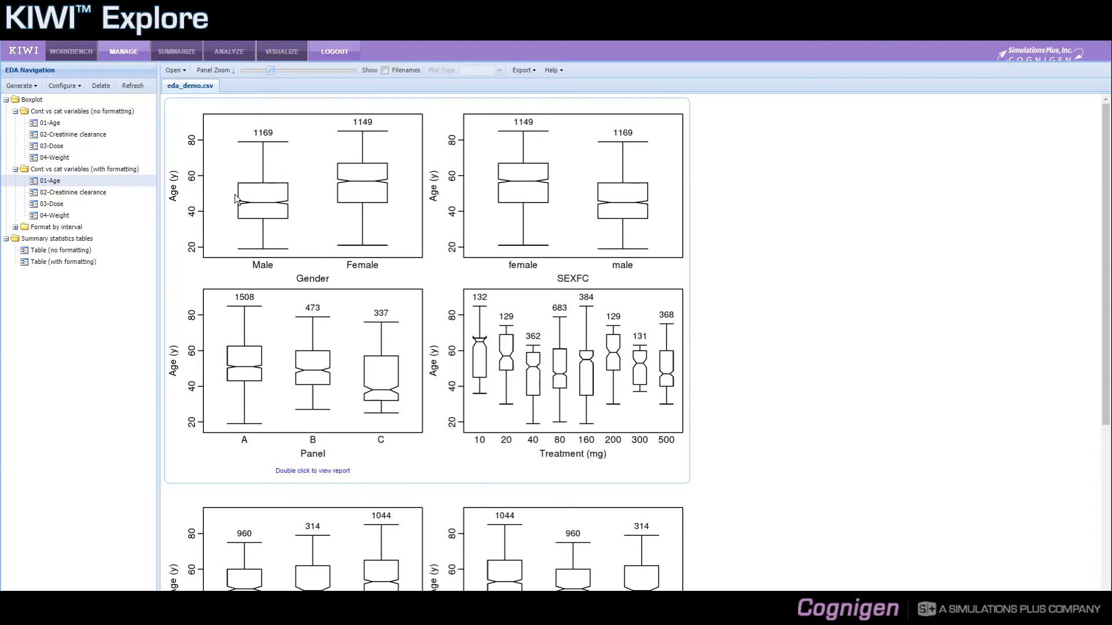
Display the Weight boxplots generated with the "Format by interval" profile and examine the creatinine clearance intervals.
left_click(16, 228)
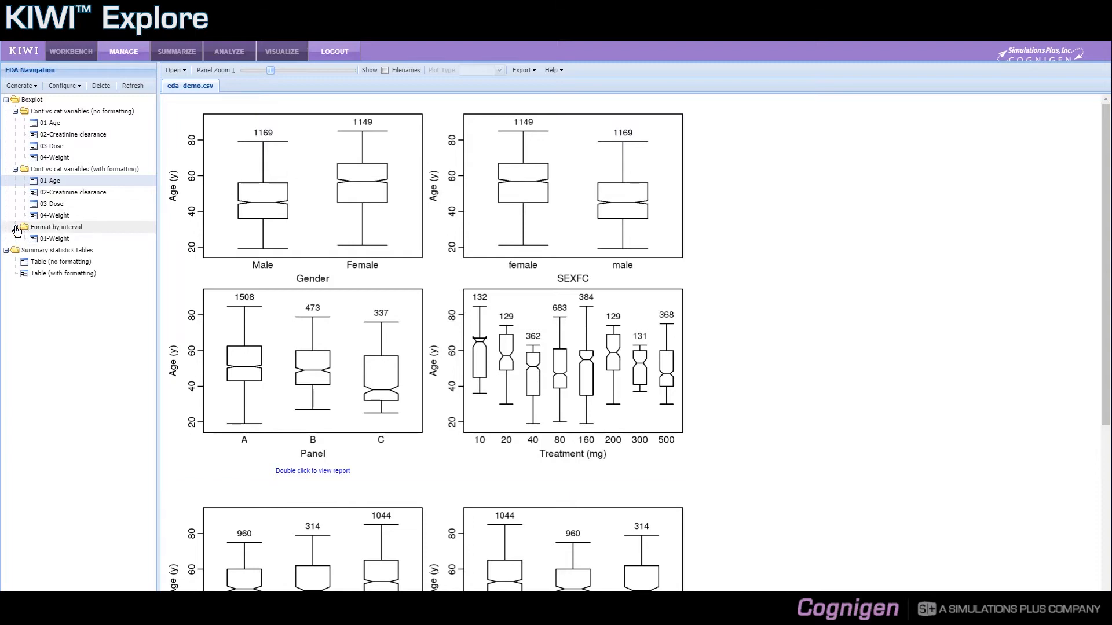
left_click(55, 239)
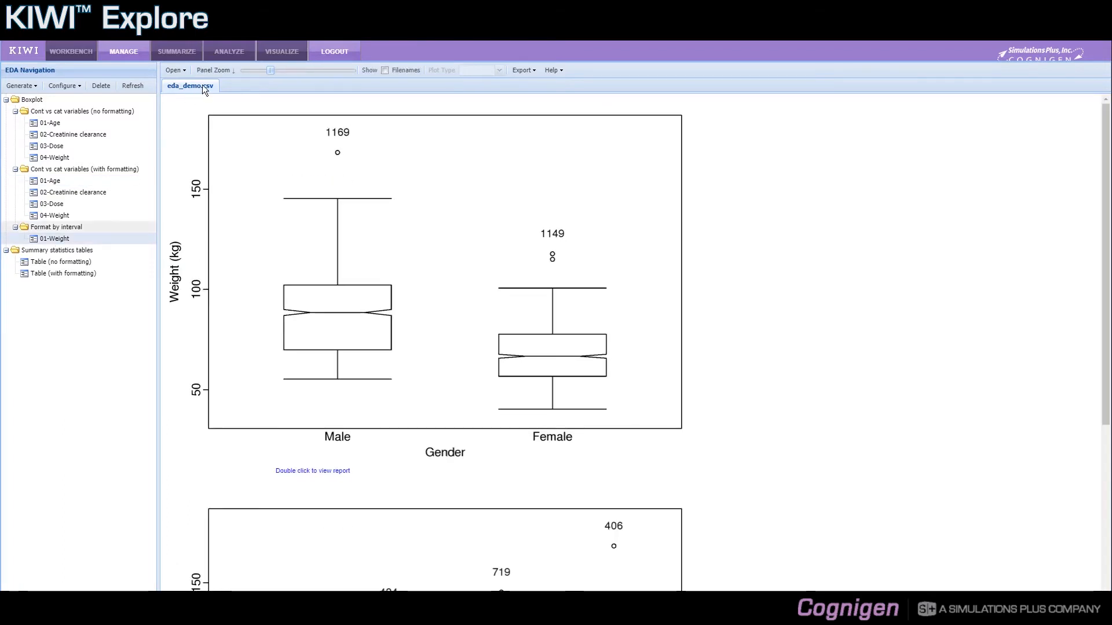
left_click_drag(271, 70, 261, 73)
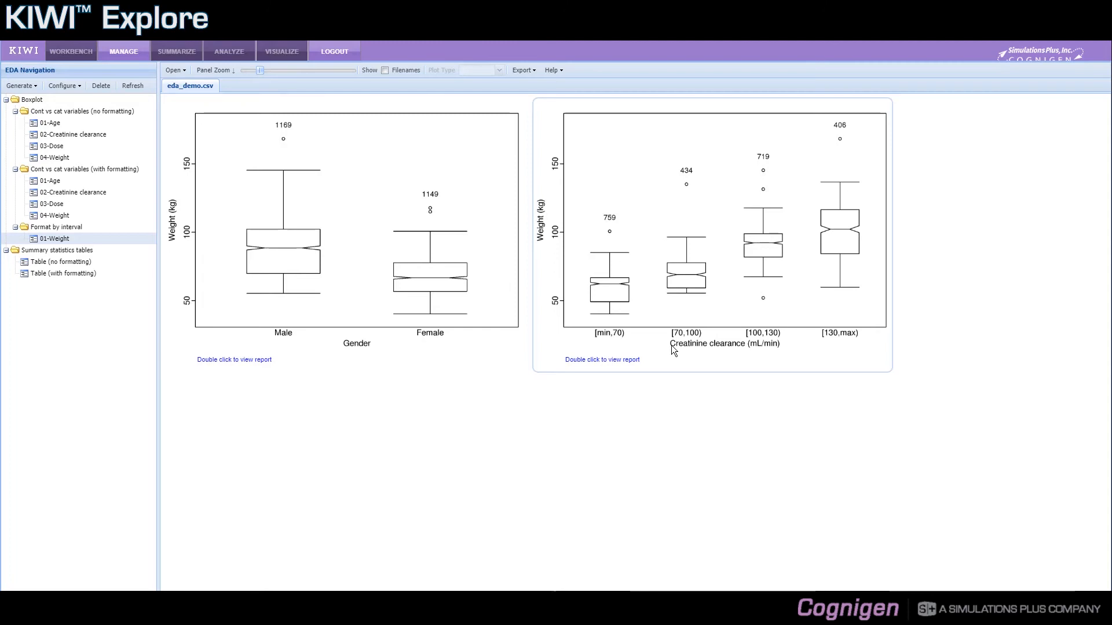
Check how CRCL is classified in the variable categorization of eda_demo.csv, and close the dialog.
left_click(79, 90)
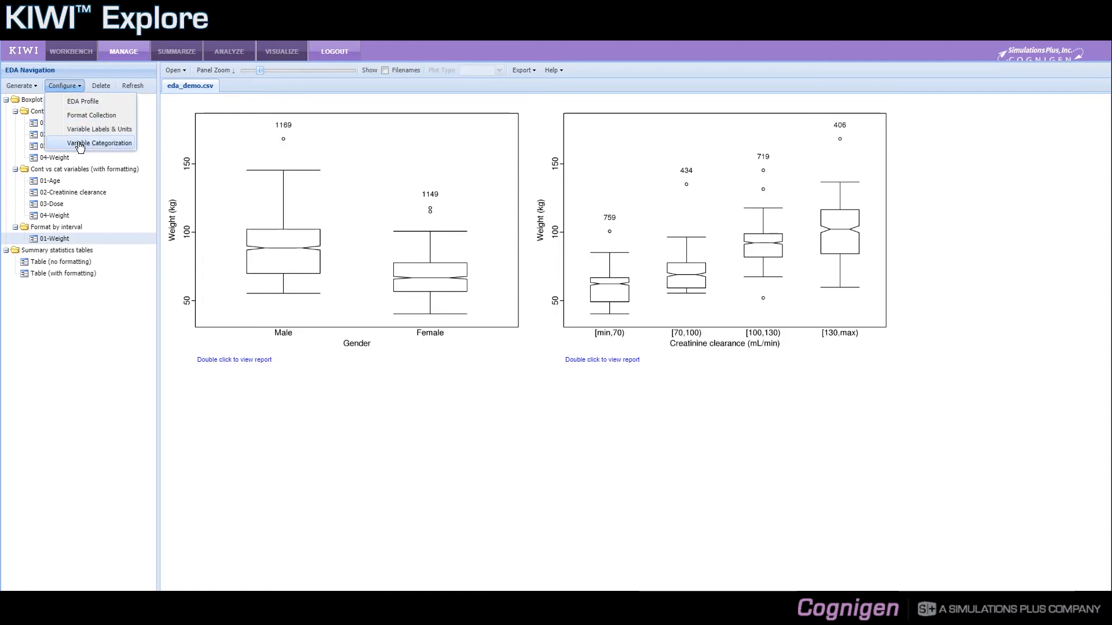
left_click(80, 144)
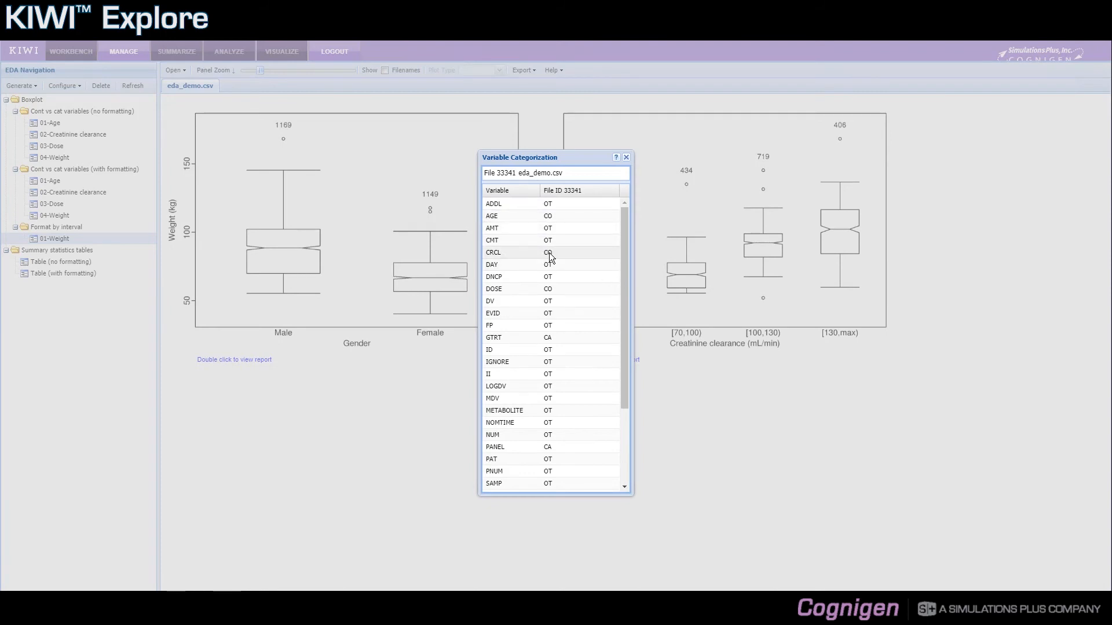
left_click(626, 158)
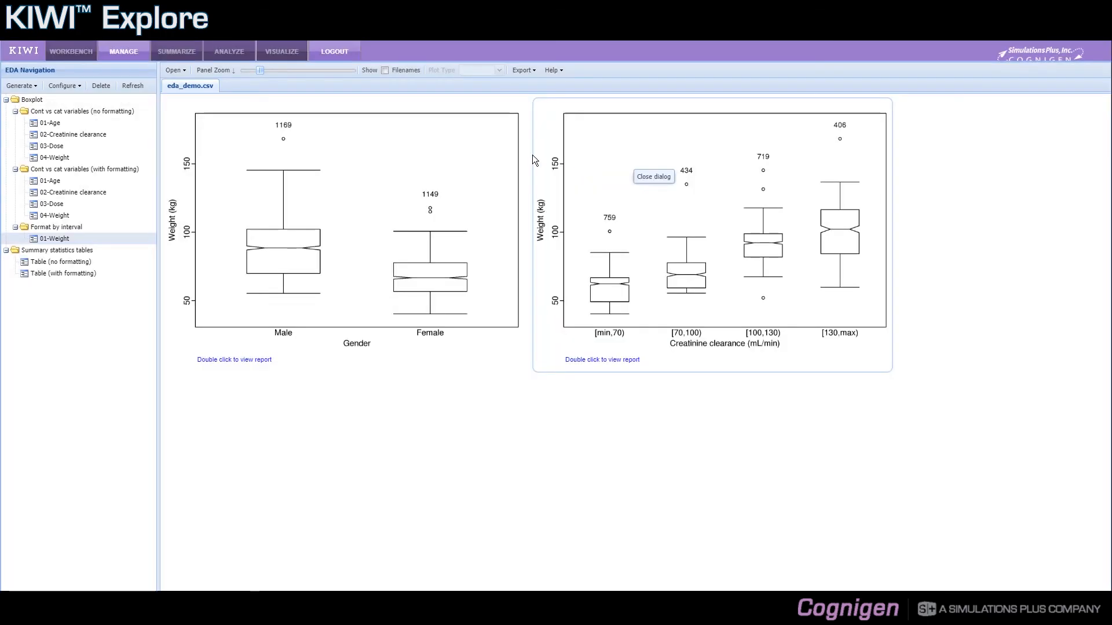
Examine the covariables in the variable definition settings of the "Format by interval" boxplot profile through edit and rerun, and close the settings.
left_click(79, 87)
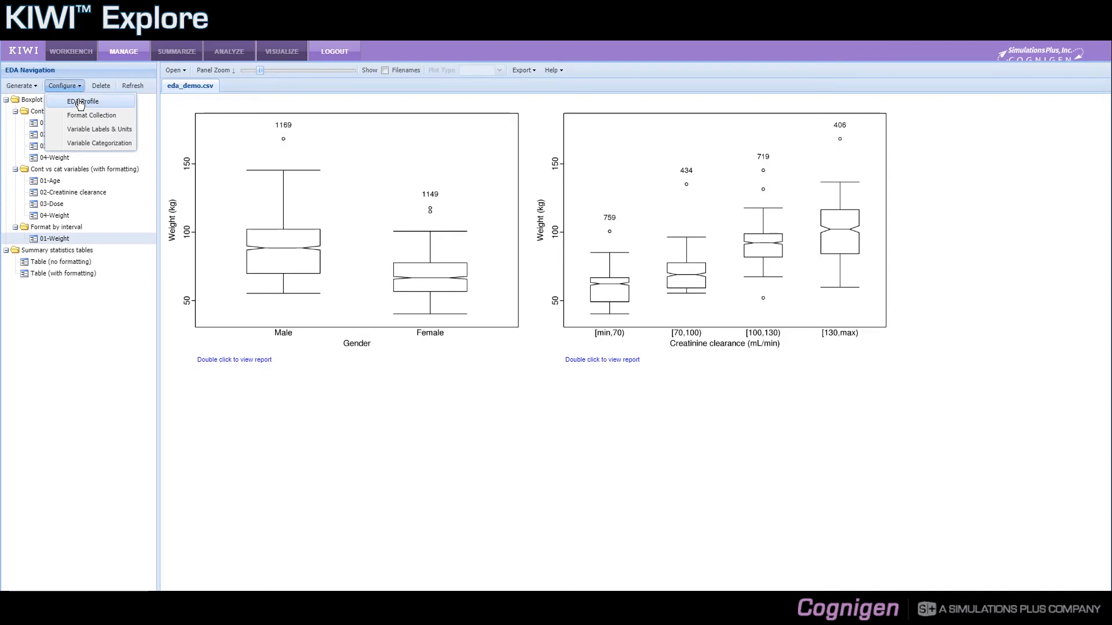
left_click(81, 102)
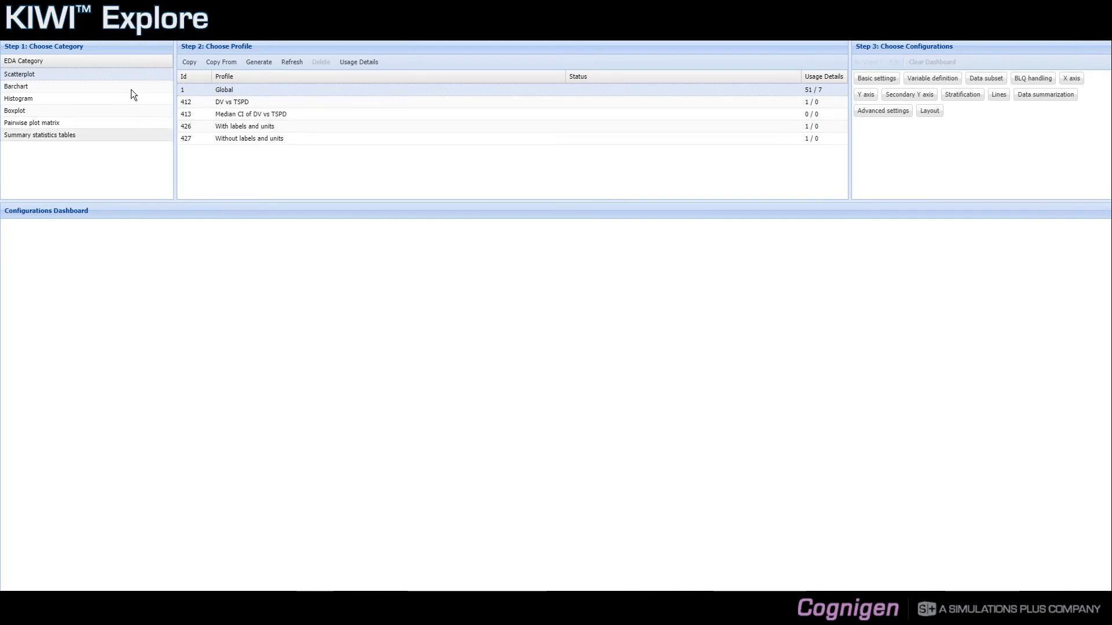
left_click(121, 111)
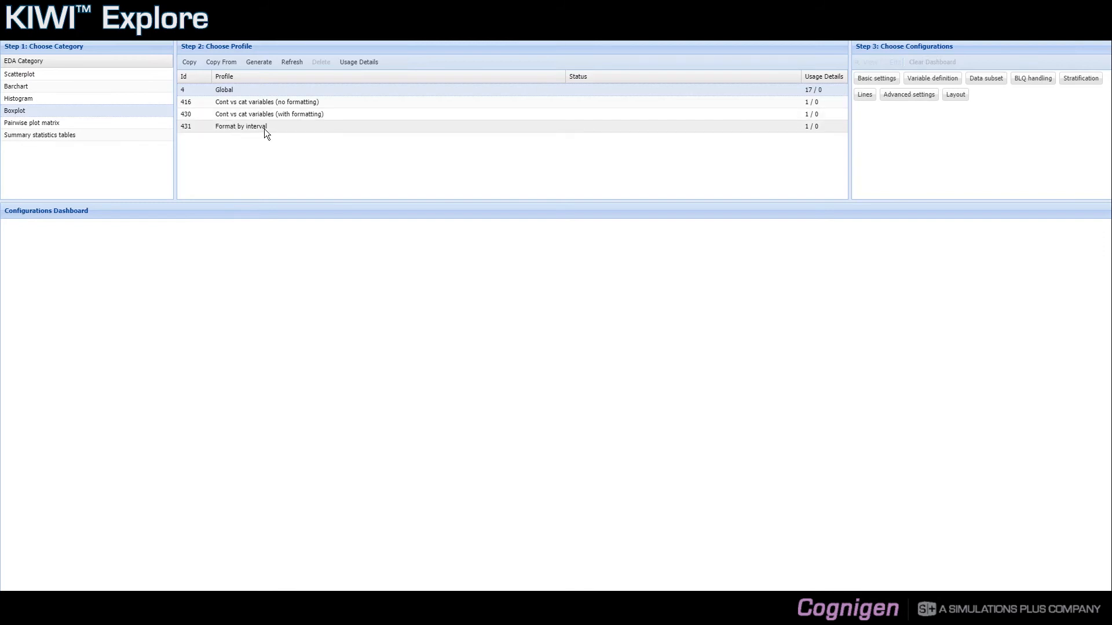
left_click(674, 128)
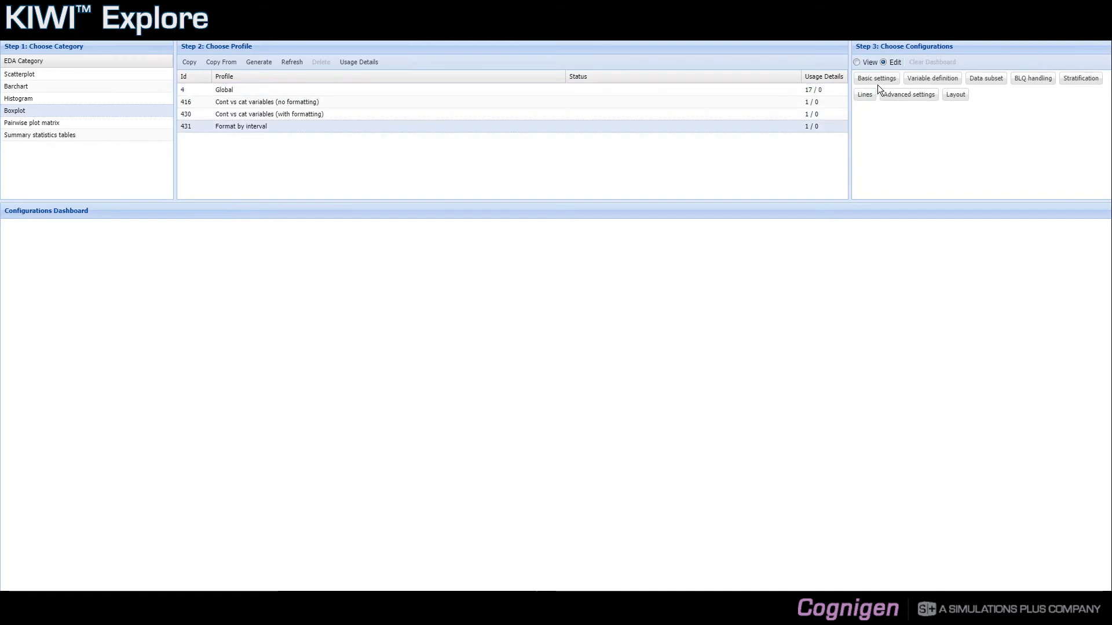
left_click(930, 81)
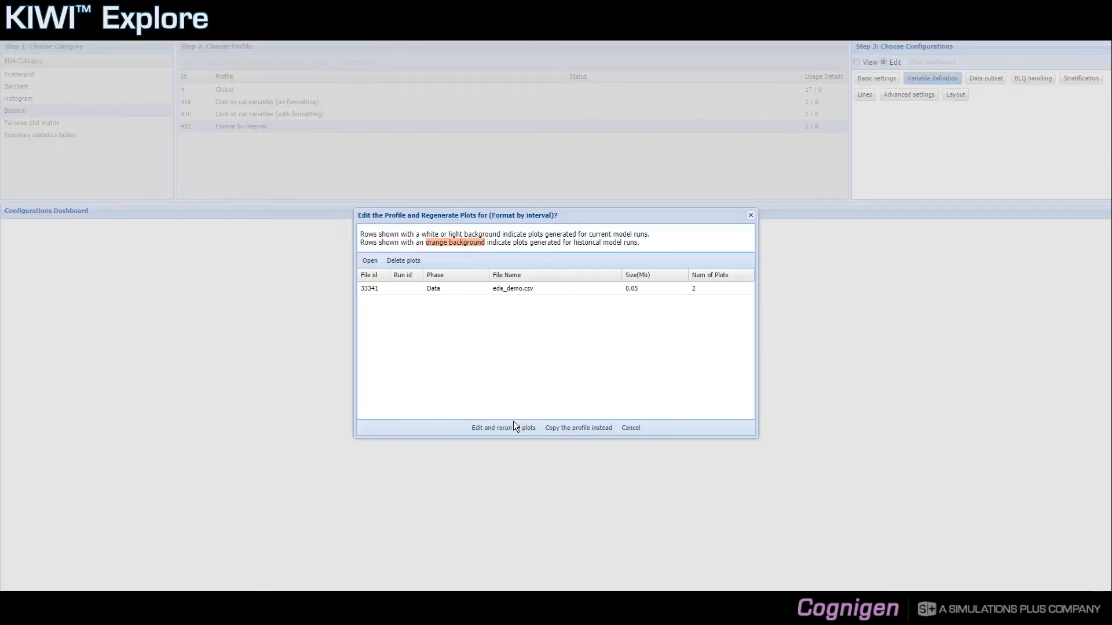
left_click(513, 427)
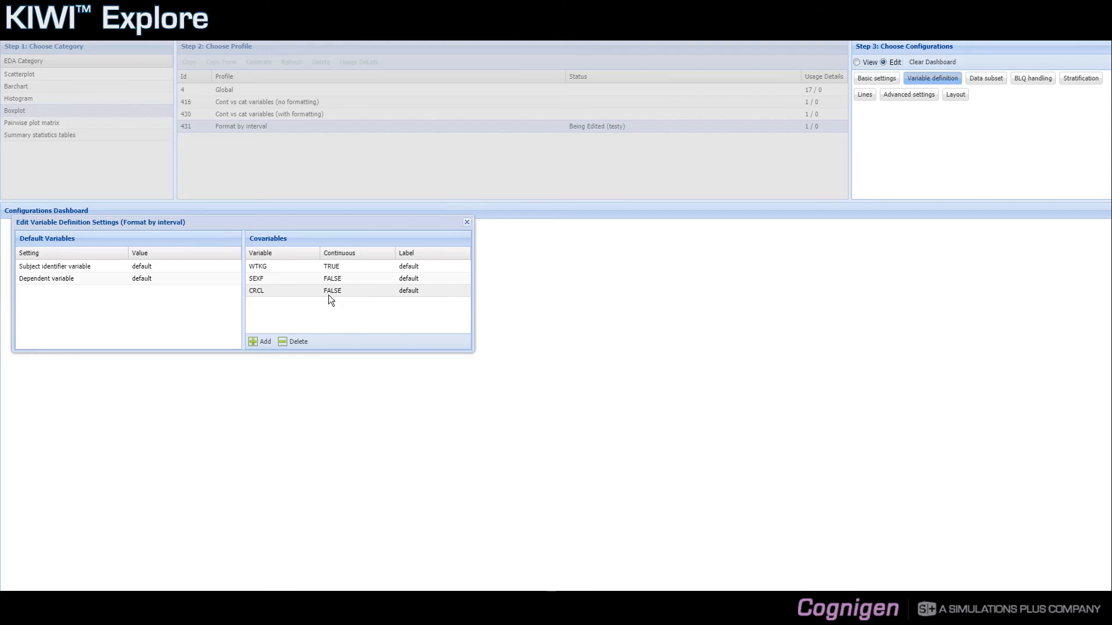
left_click(467, 224)
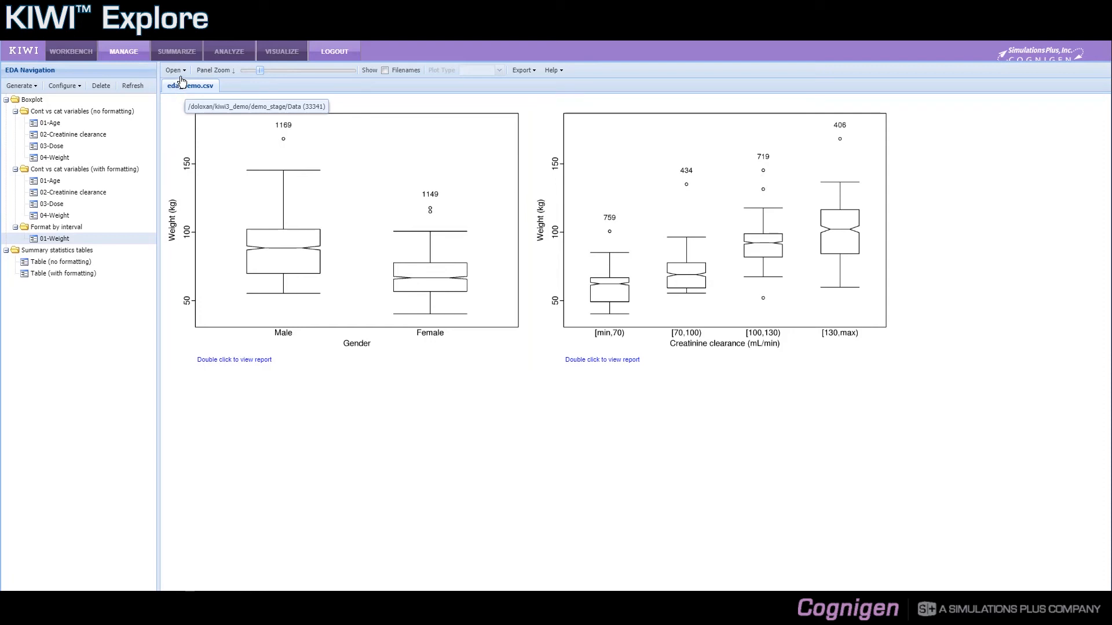
Return to the project management view and list the exploration files in the Data folder of demo_stage under doloxan, kiwi3_demo.
left_click(135, 60)
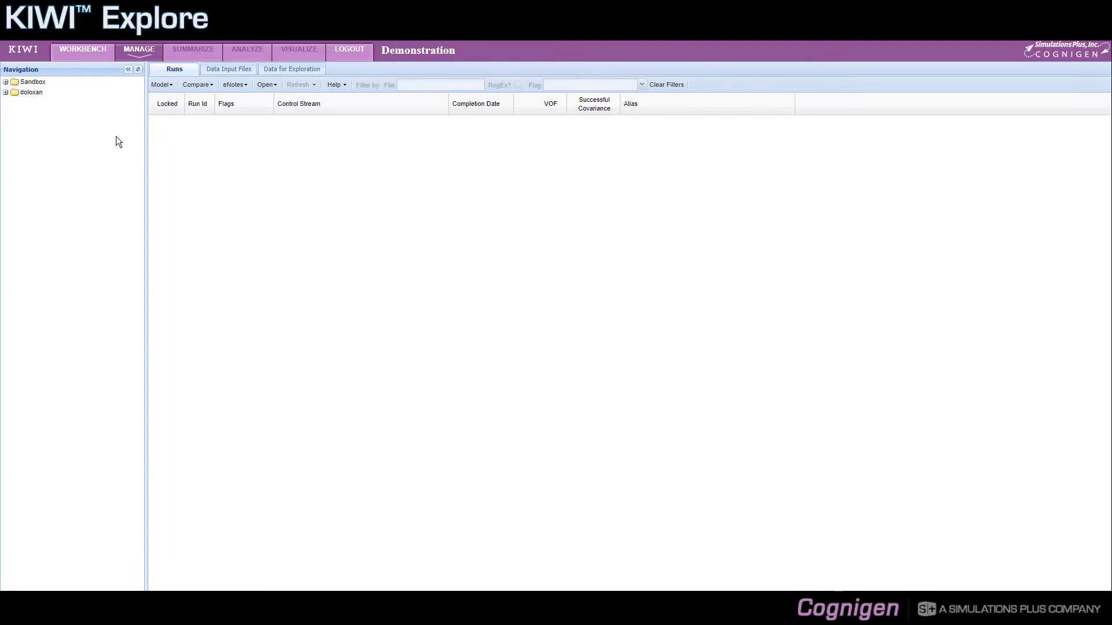
left_click(6, 92)
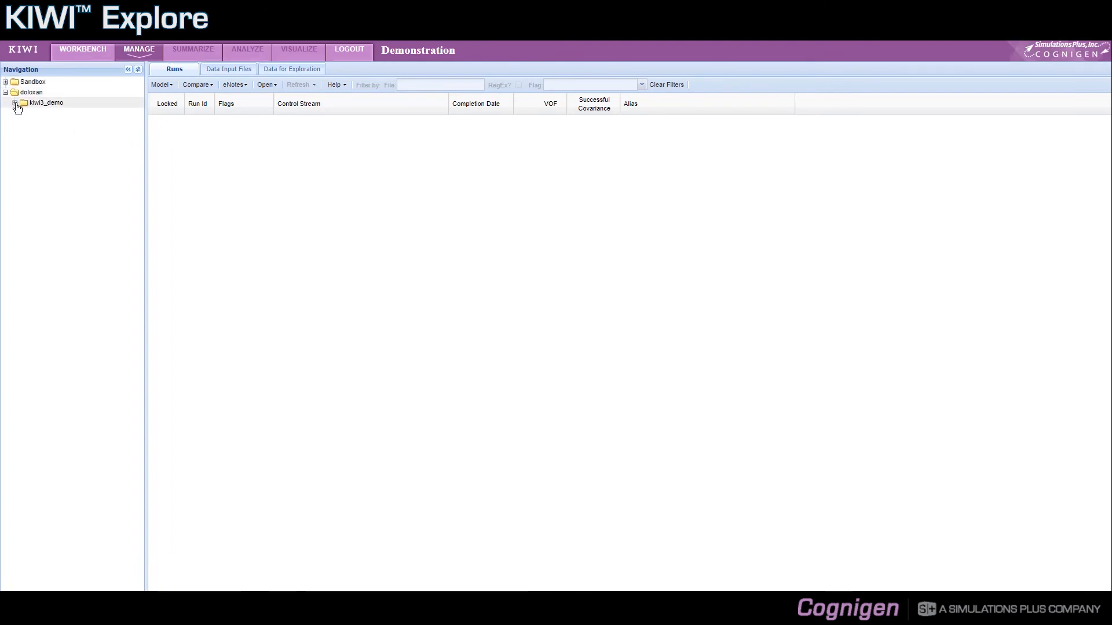
left_click(14, 103)
left_click(23, 113)
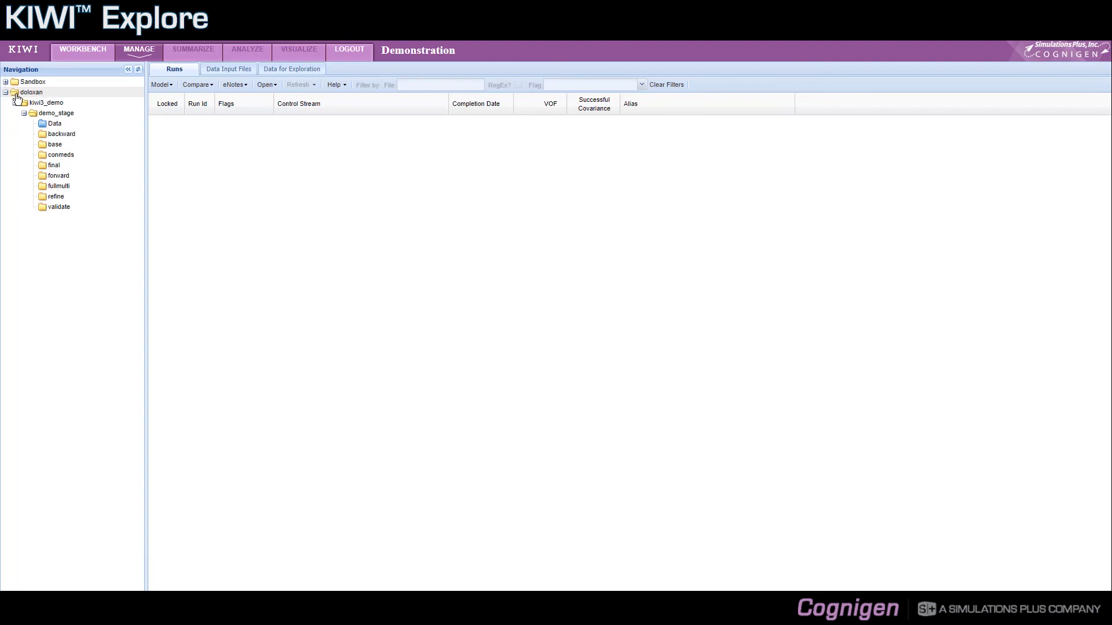
left_click(48, 123)
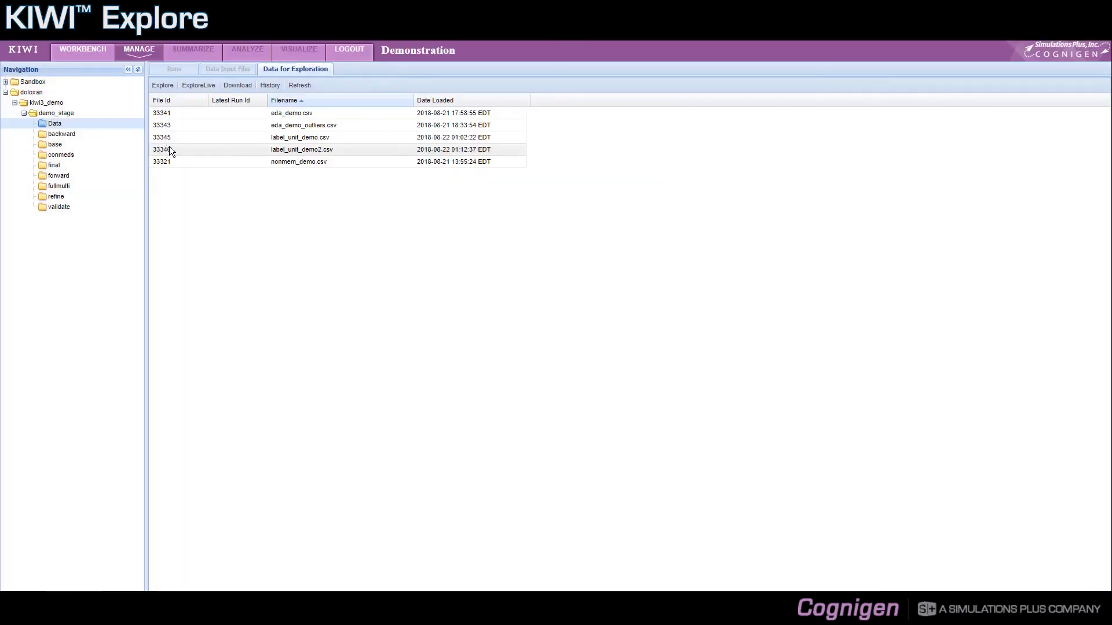
Open label_unit_demo.csv for exploration and access its format collection configuration.
left_click(294, 138)
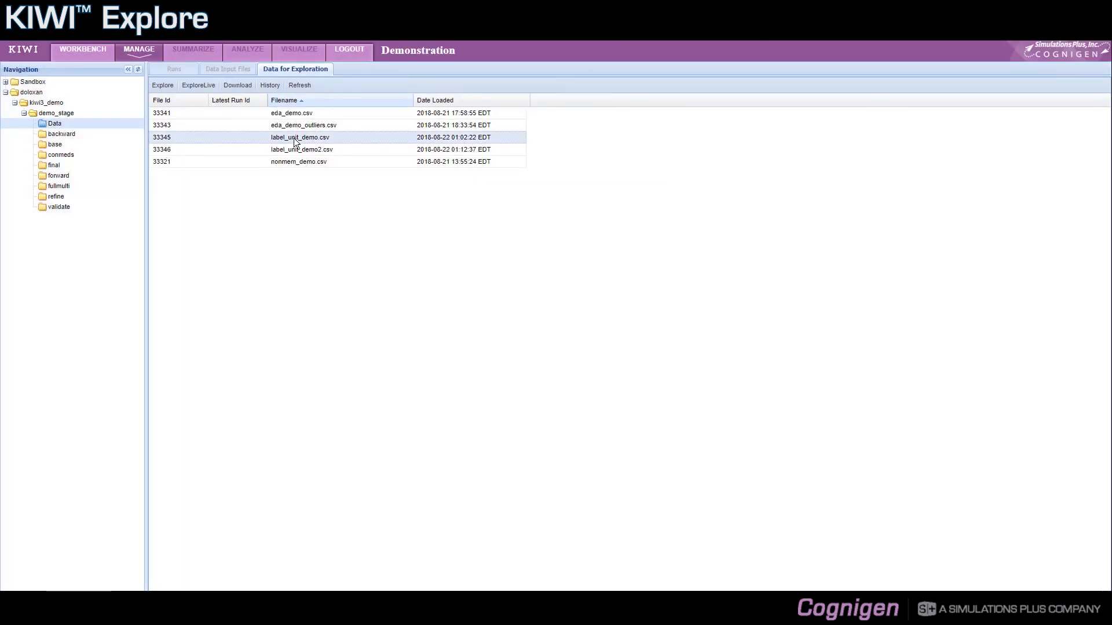
right_click(294, 139)
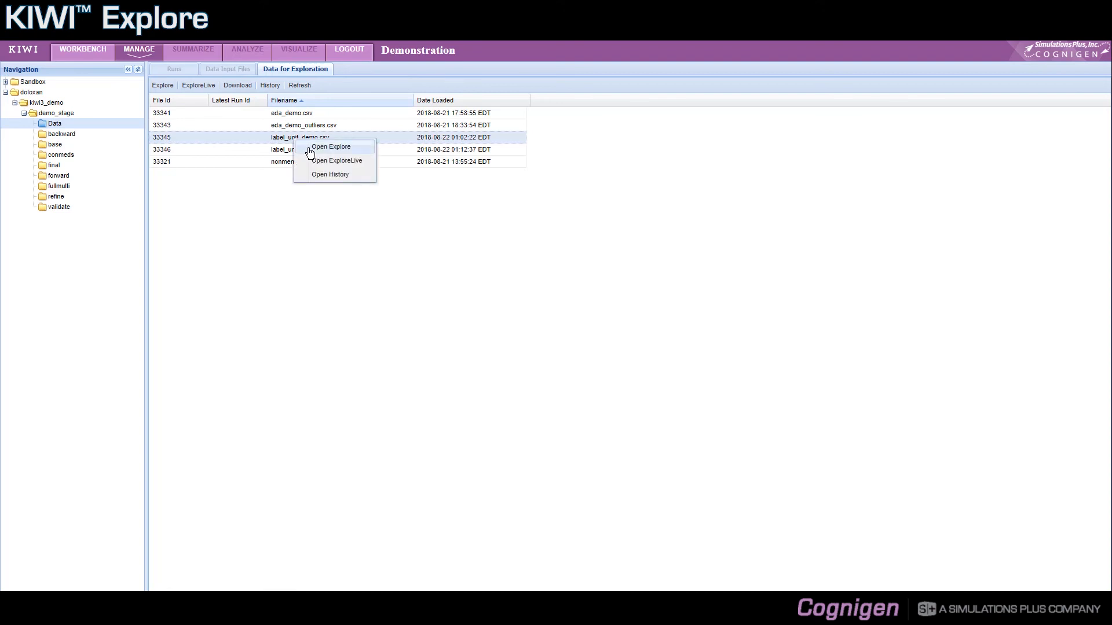
left_click(331, 147)
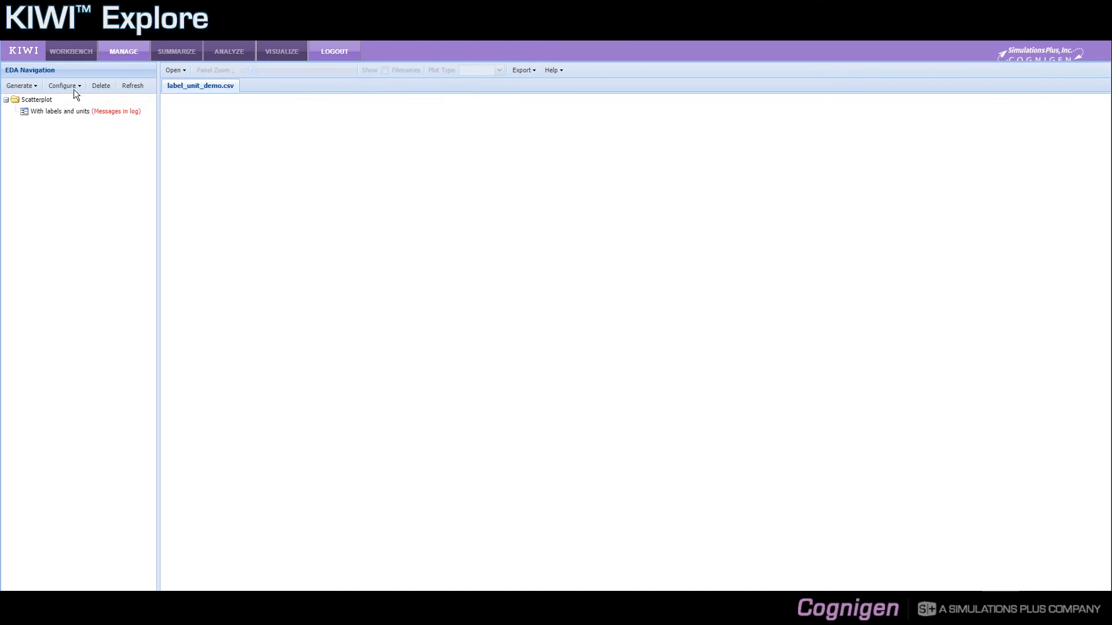
left_click(78, 90)
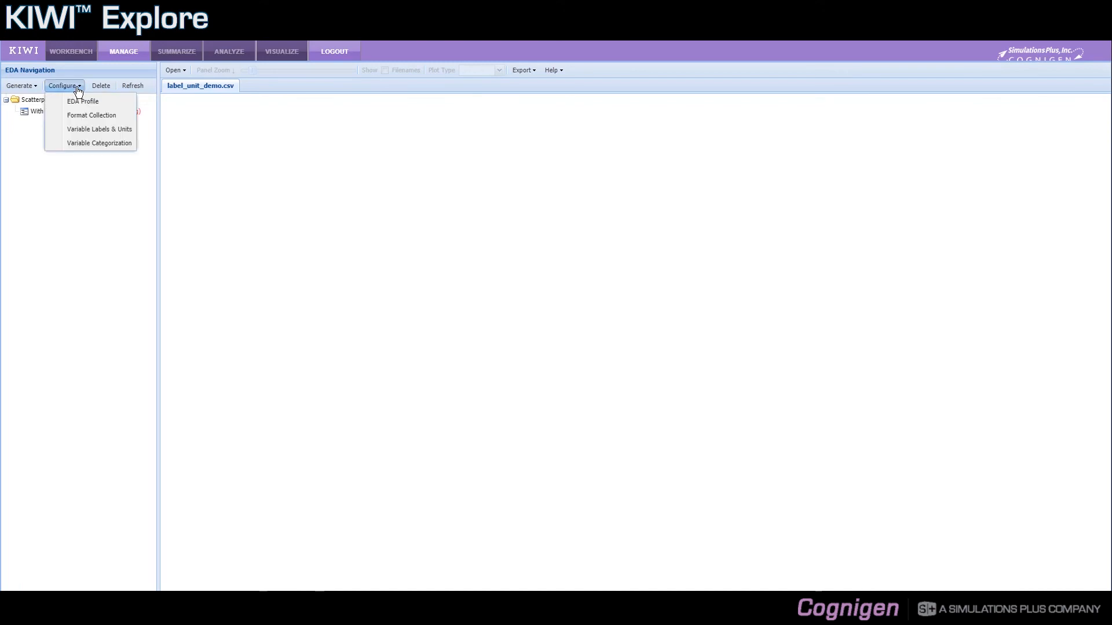
left_click(101, 116)
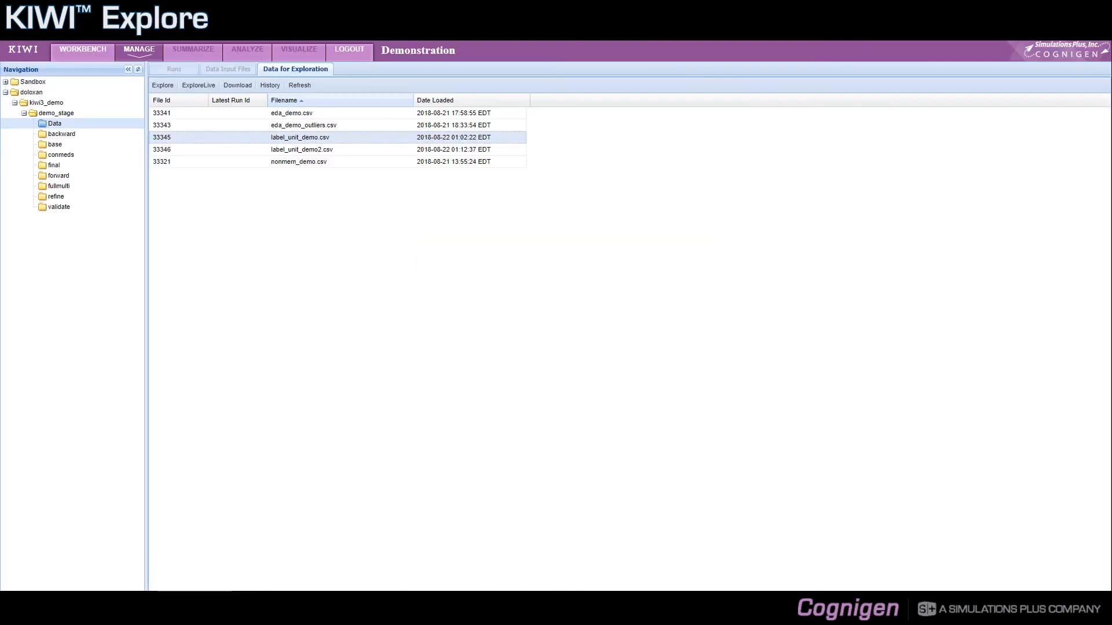
Open the base-2cmt-model-01.ctl run from the base folder in the Visualize module.
left_click(92, 145)
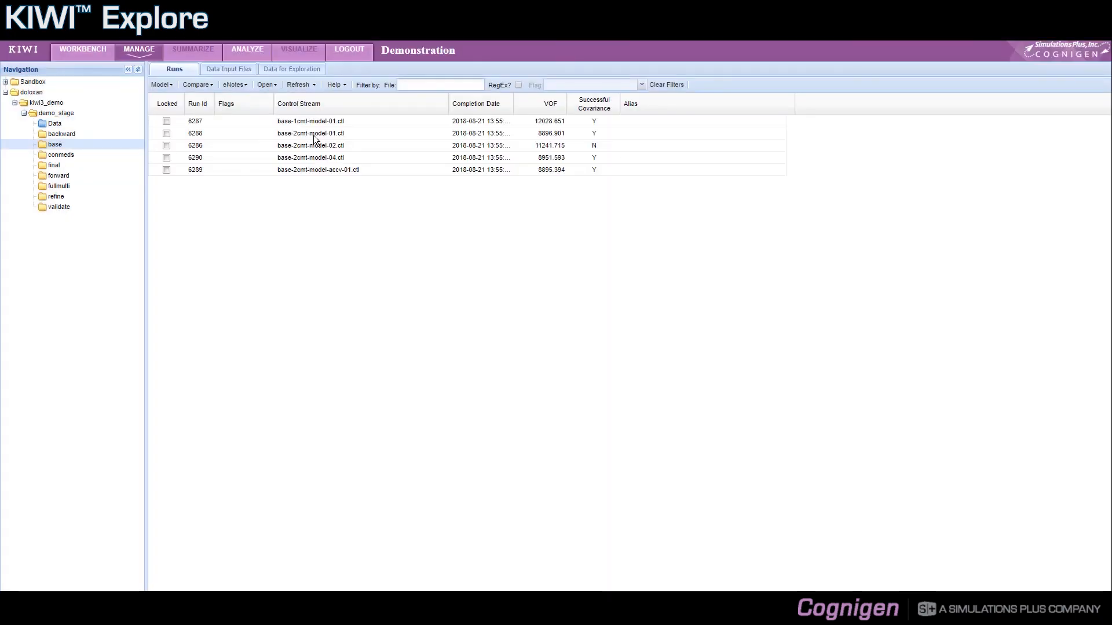
left_click(314, 135)
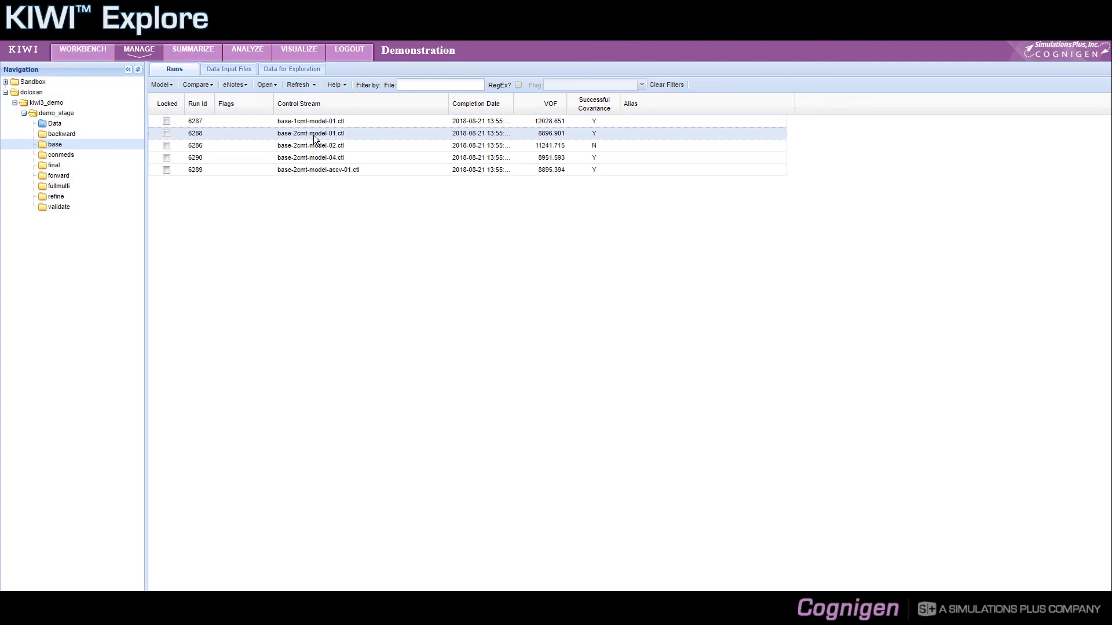
right_click(314, 137)
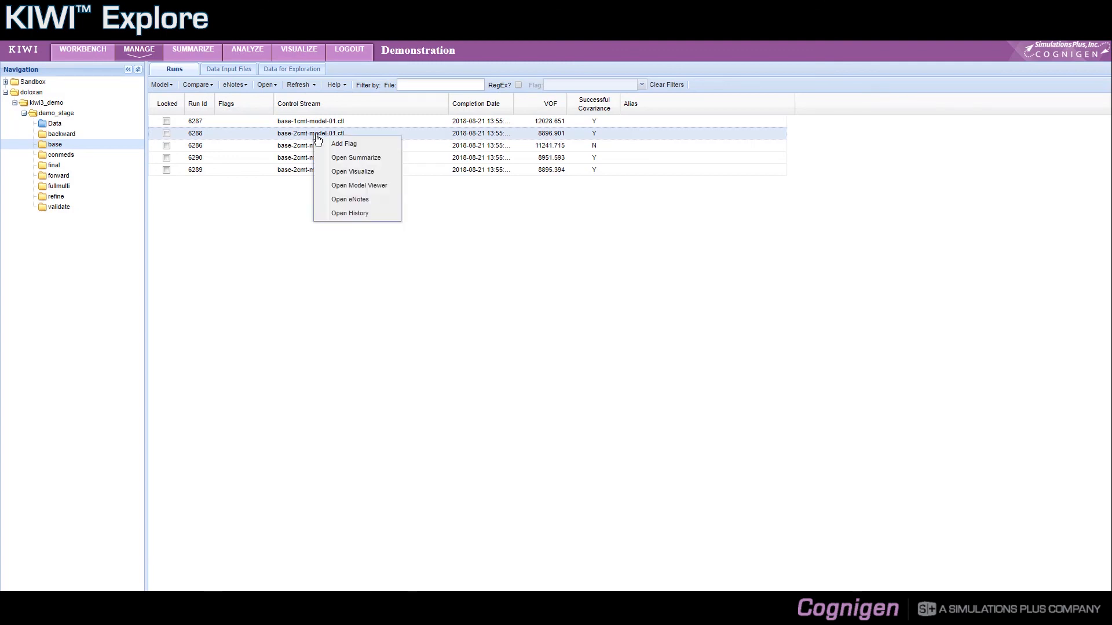
left_click(342, 172)
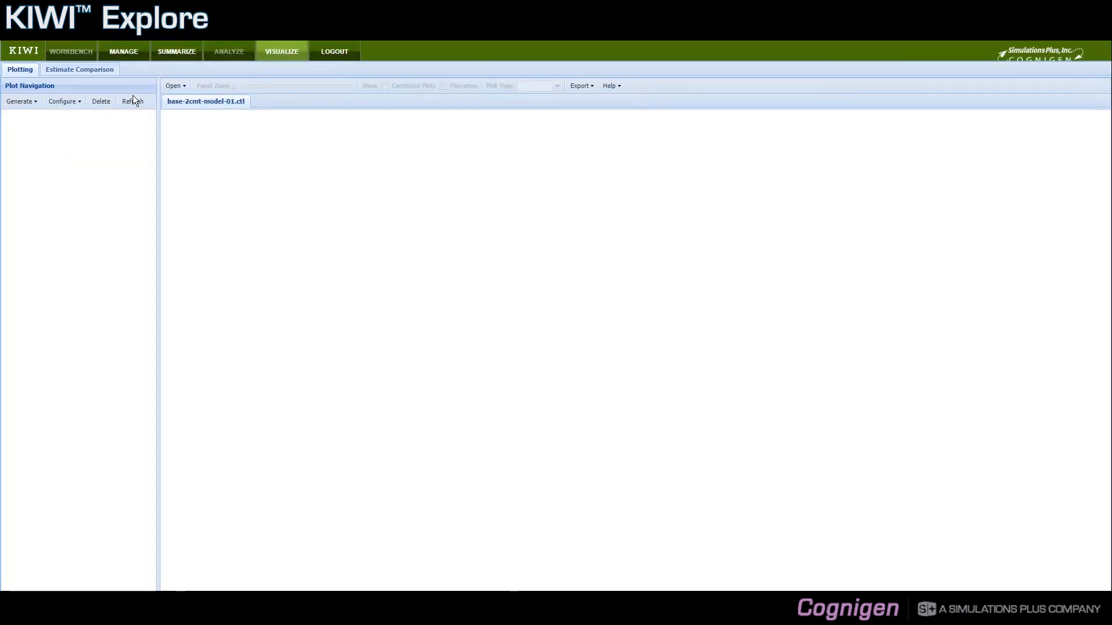
Review the format collections available for plotting base-2cmt-model-01.ctl, and close the format collection manager.
left_click(81, 103)
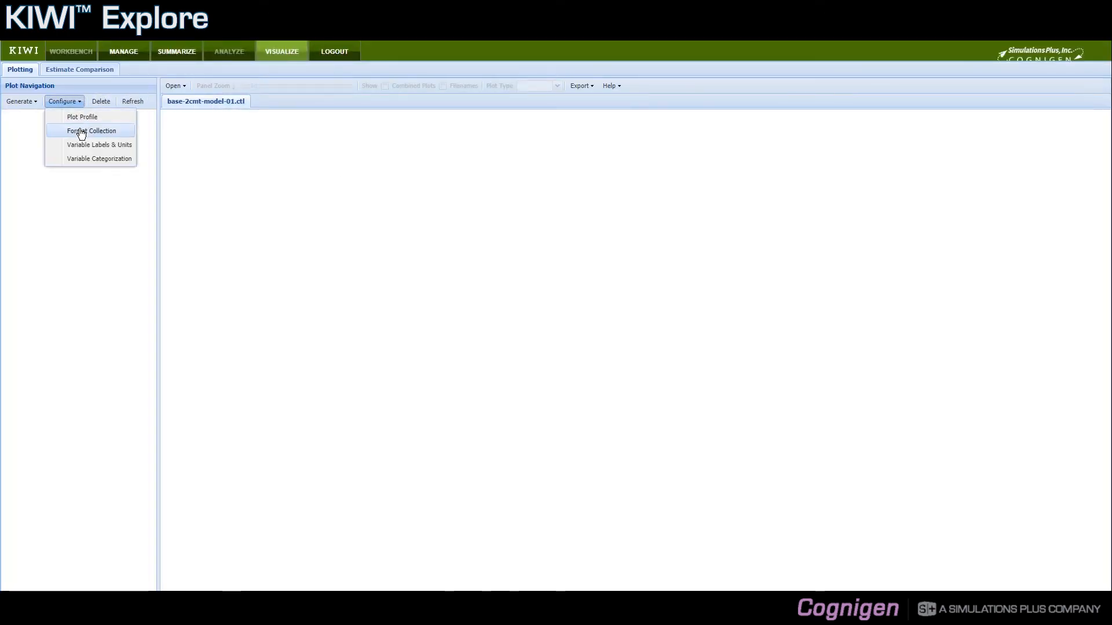
left_click(83, 131)
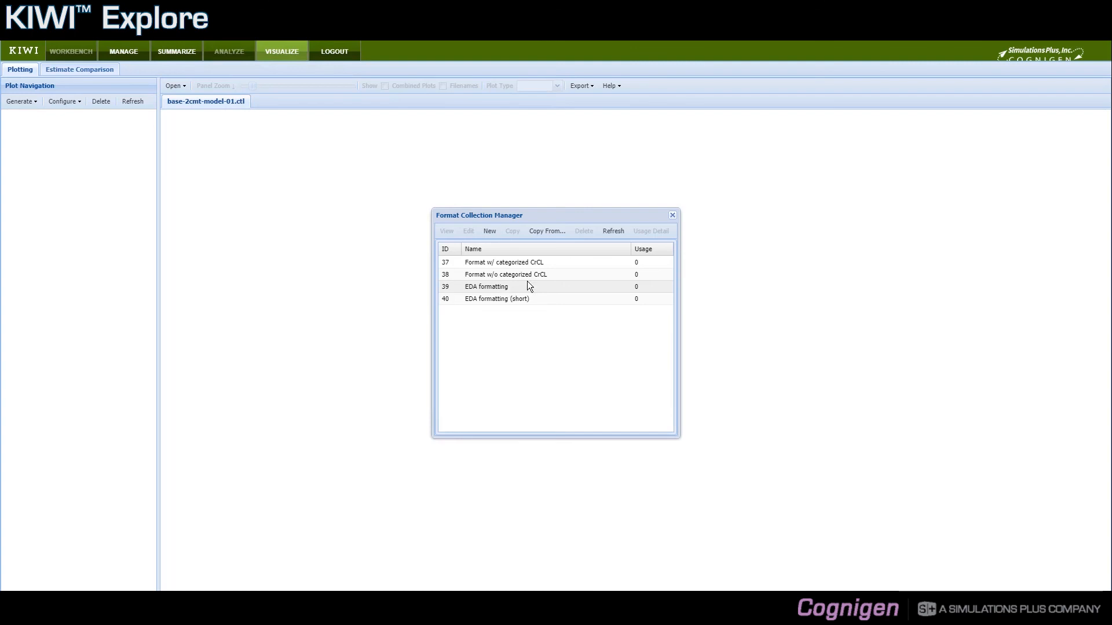
left_click(672, 216)
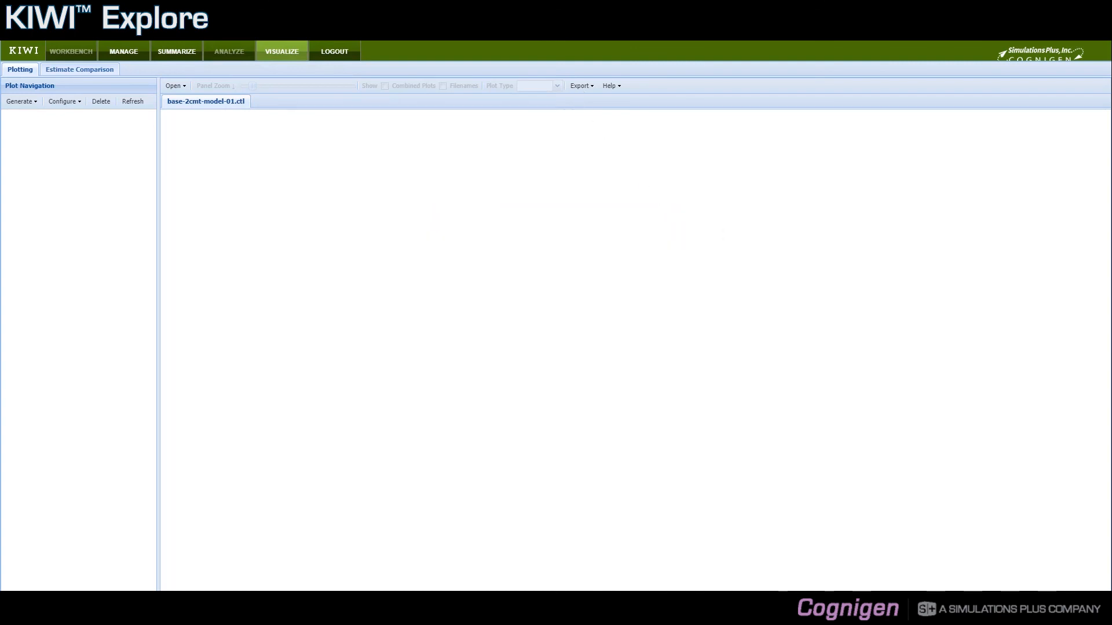